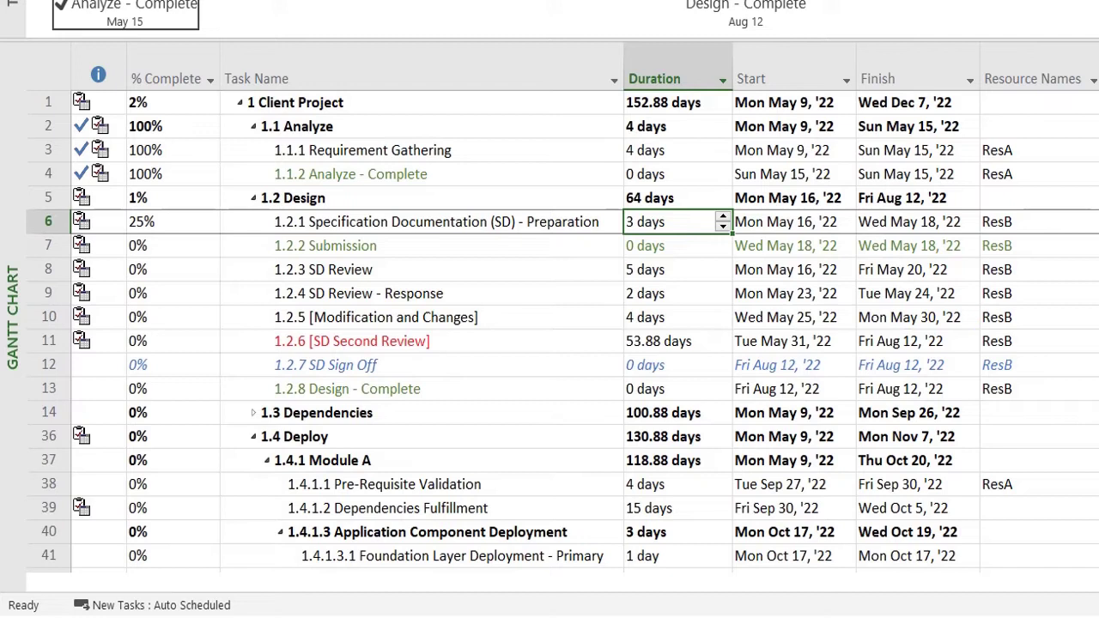
Examine the project's task list from the Analyze and Design phases through the Module A deployment tasks
left_click(419, 237)
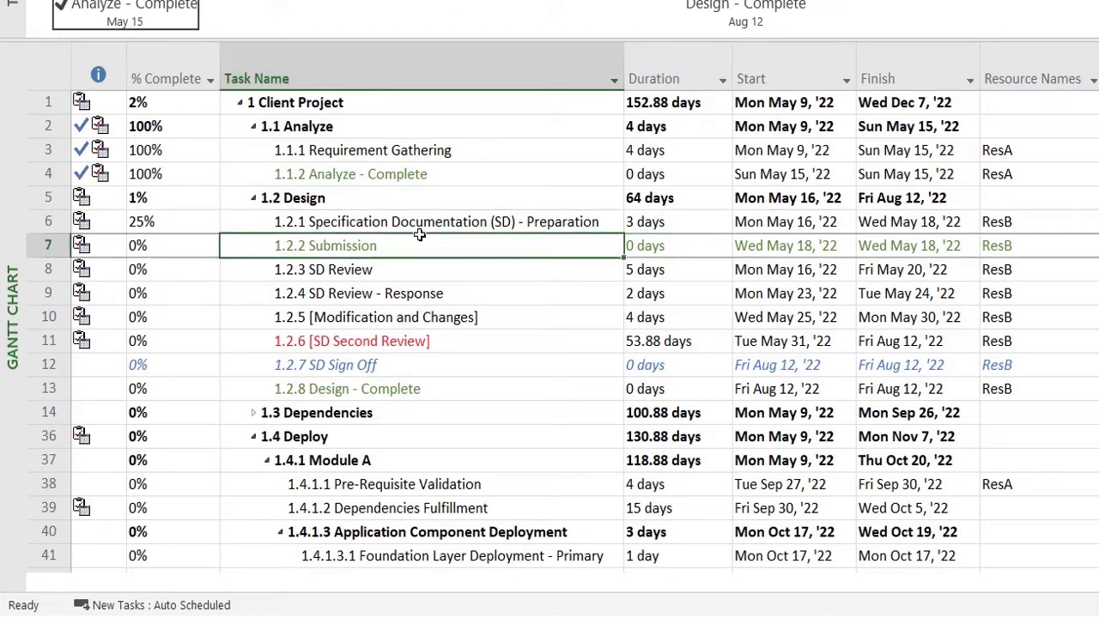
key("Down")
key("Down")
key("Down")
key("Down")
key("Down")
key("Down")
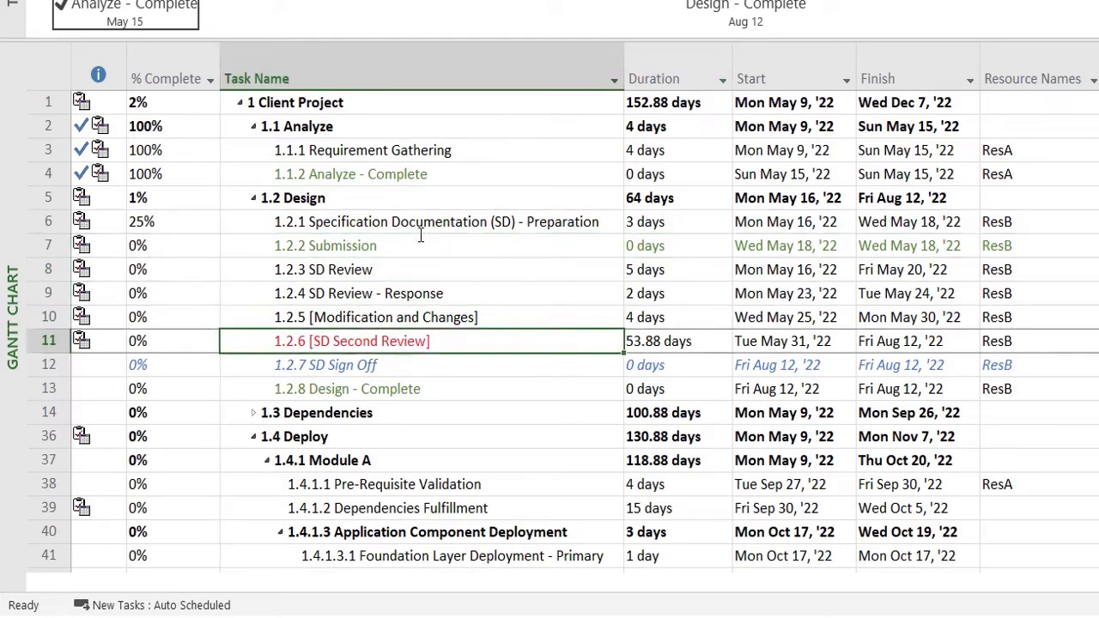
key("Down")
key("Down")
key("Down")
key("Down")
key("Down")
key("Down")
key("Down")
key("Down")
key("Down")
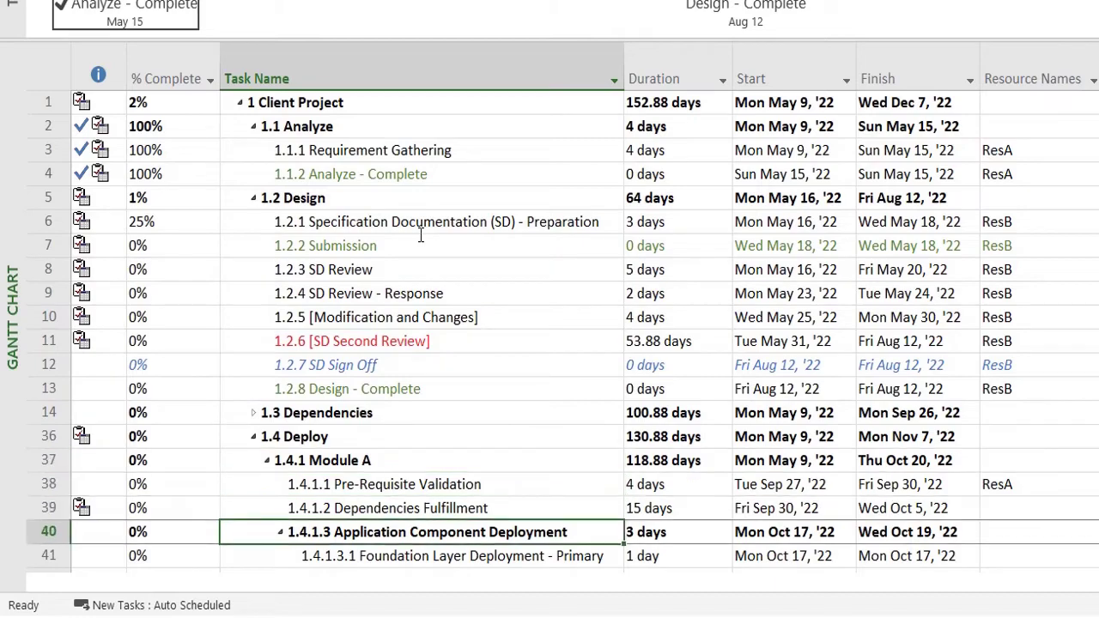
key("Down")
key("Down")
key("Down")
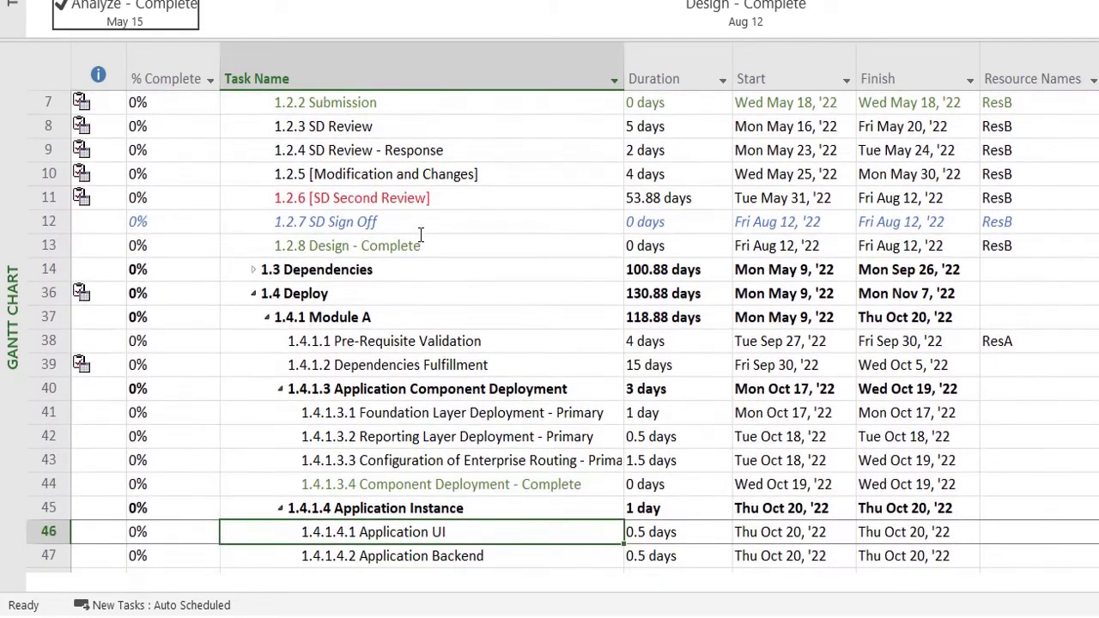
key("Up")
key("Up")
key("Up")
key("Up")
key("Up")
key("Up")
key("Up")
key("Up")
key("Up")
key("Up")
key("Up")
key("Up")
key("Up")
key("Up")
key("Up")
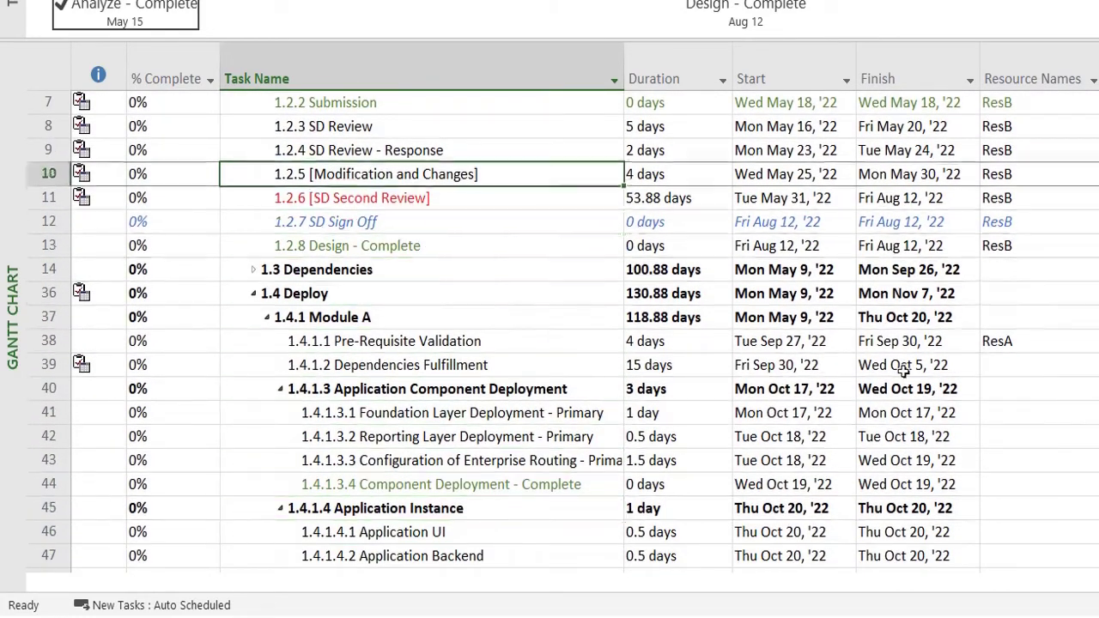
key("Up")
key("Up")
key("Up")
key("Up")
key("Up")
key("Up")
key("Up")
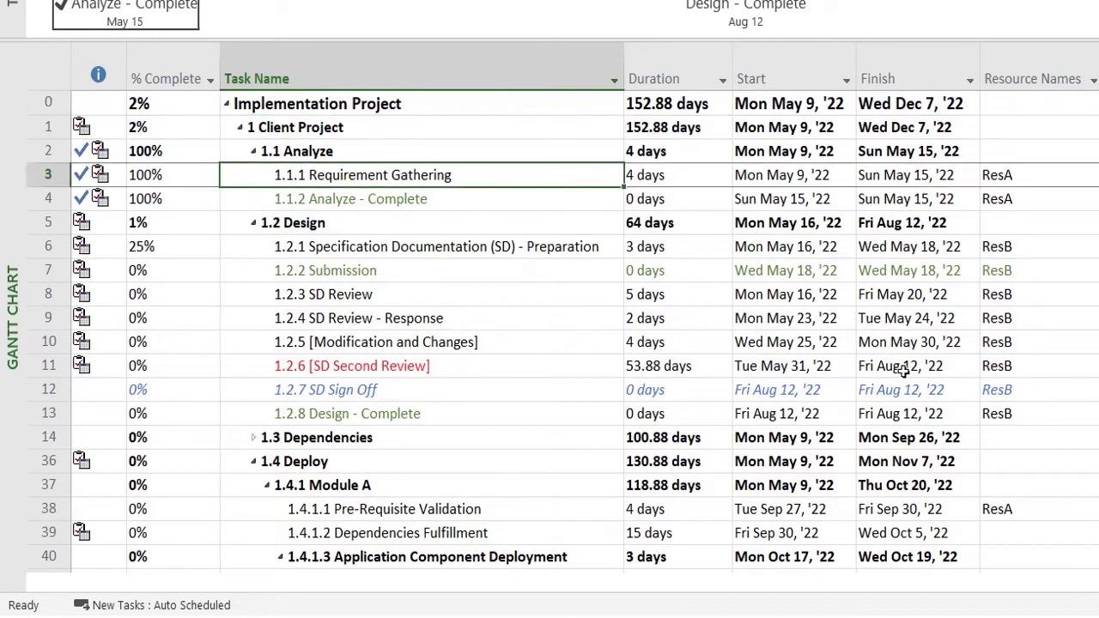
key("Down")
key("Down")
key("Down")
key("Down")
key("Down")
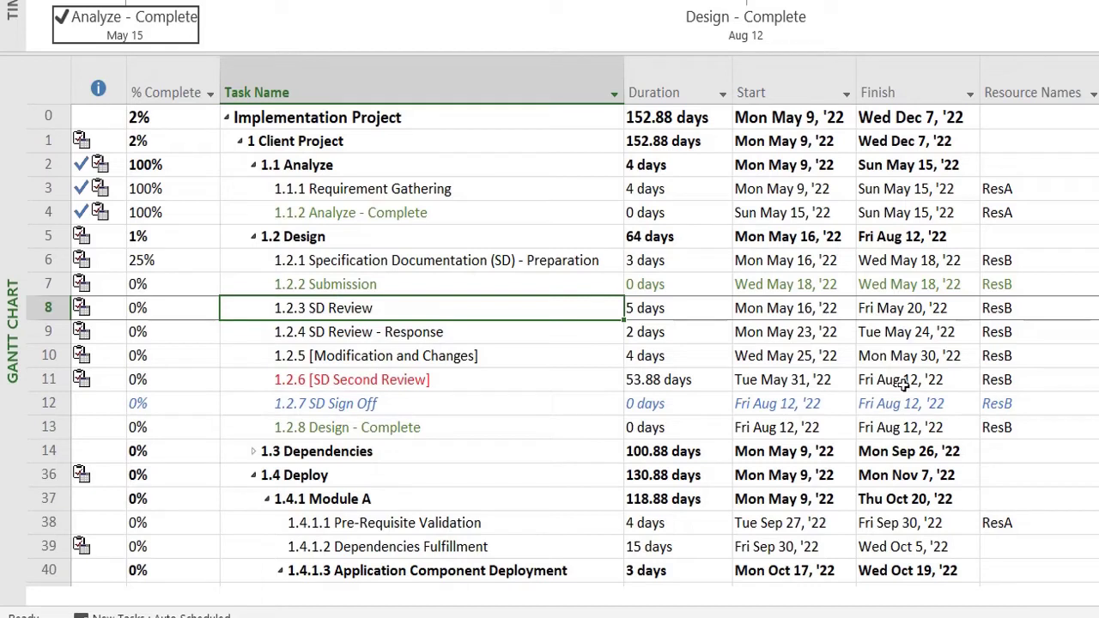
Check which resources are available for assignment to the Requirement Gathering task
left_click(1061, 187)
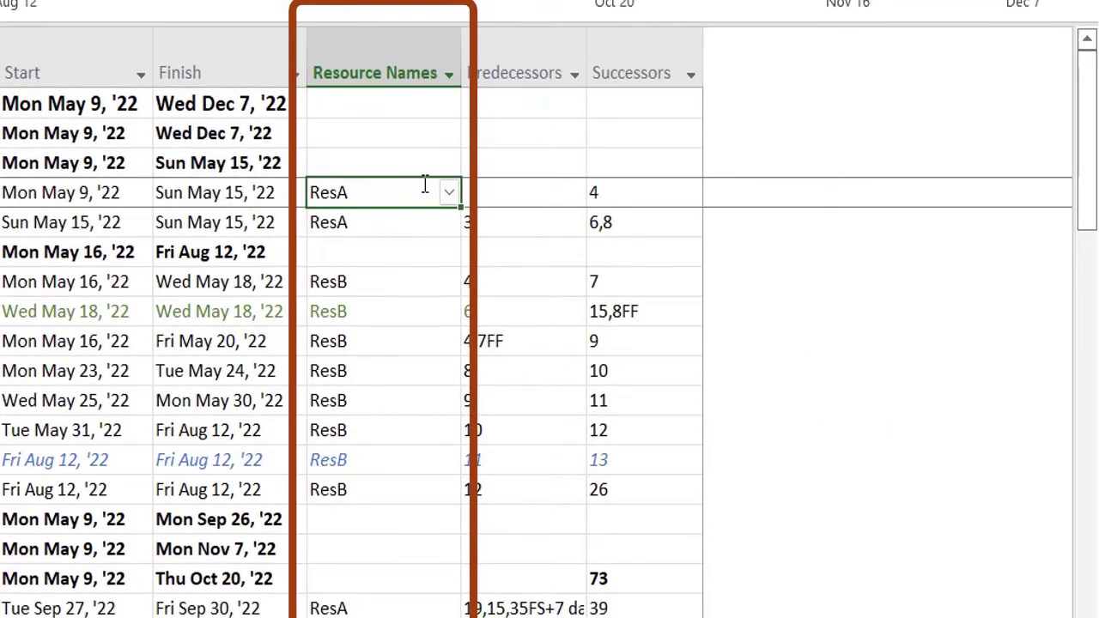
left_click(423, 247)
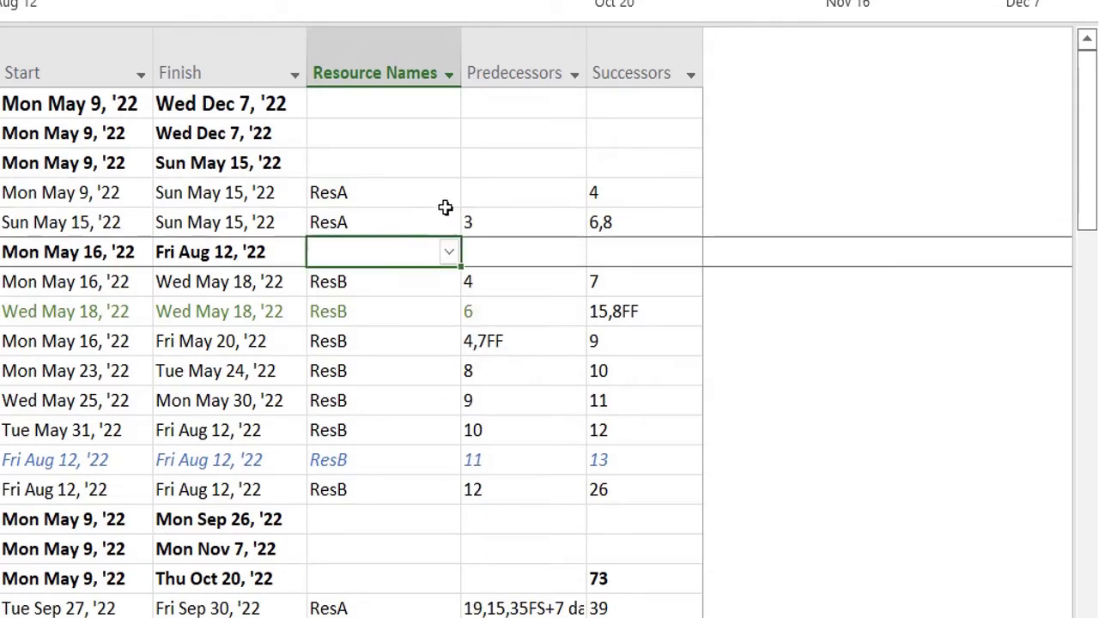
left_click(447, 203)
left_click(455, 195)
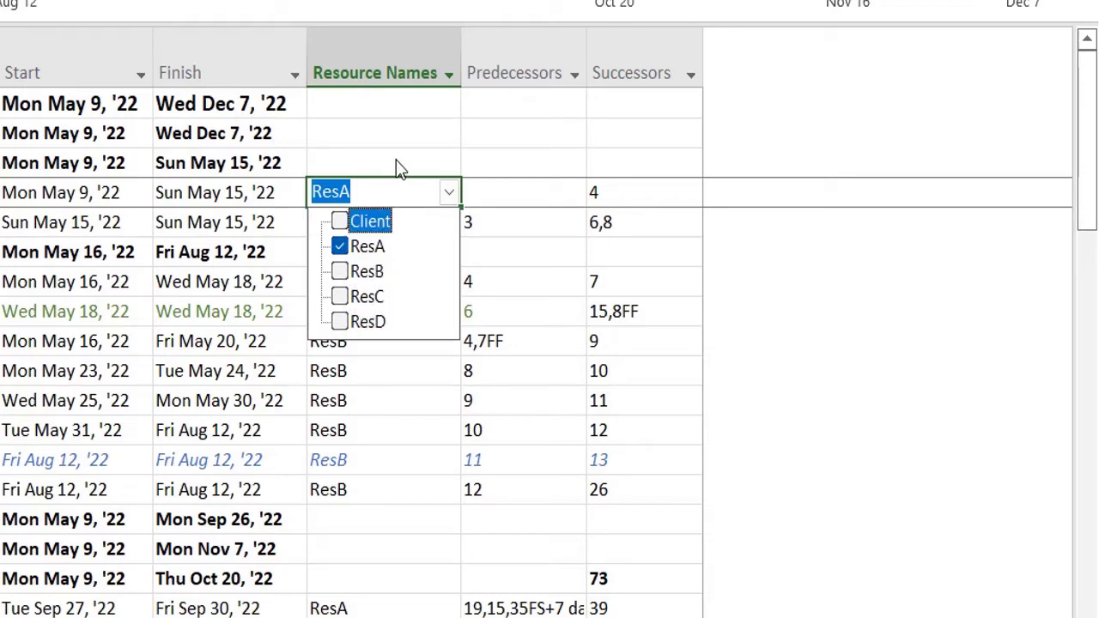
key("Return")
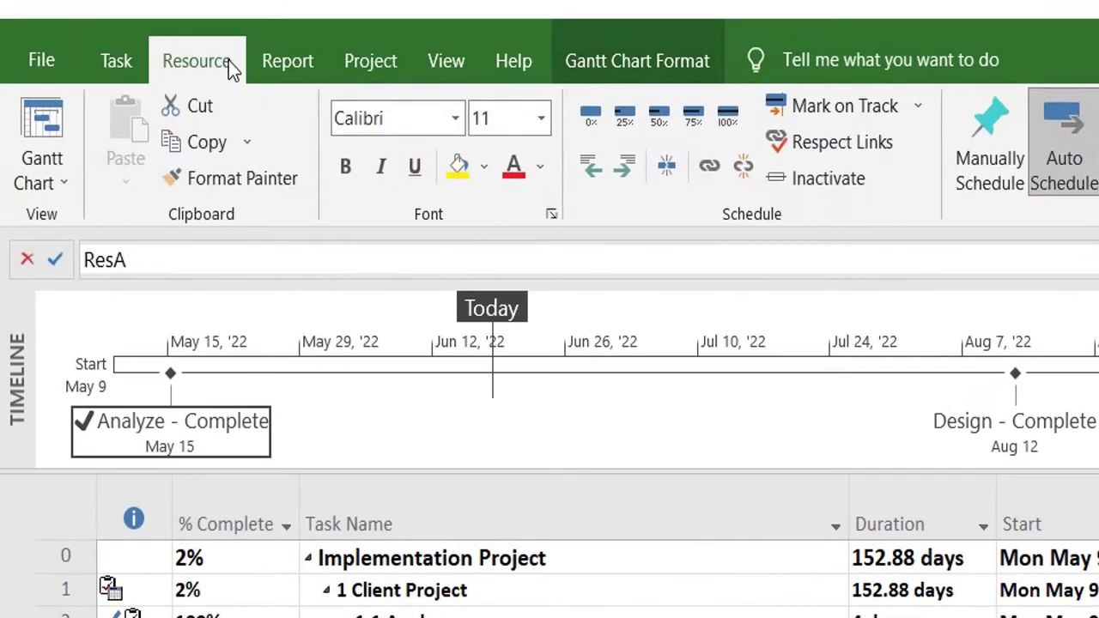
Switch from the Gantt Chart to the Resource Sheet view
left_click(197, 61)
left_click(85, 176)
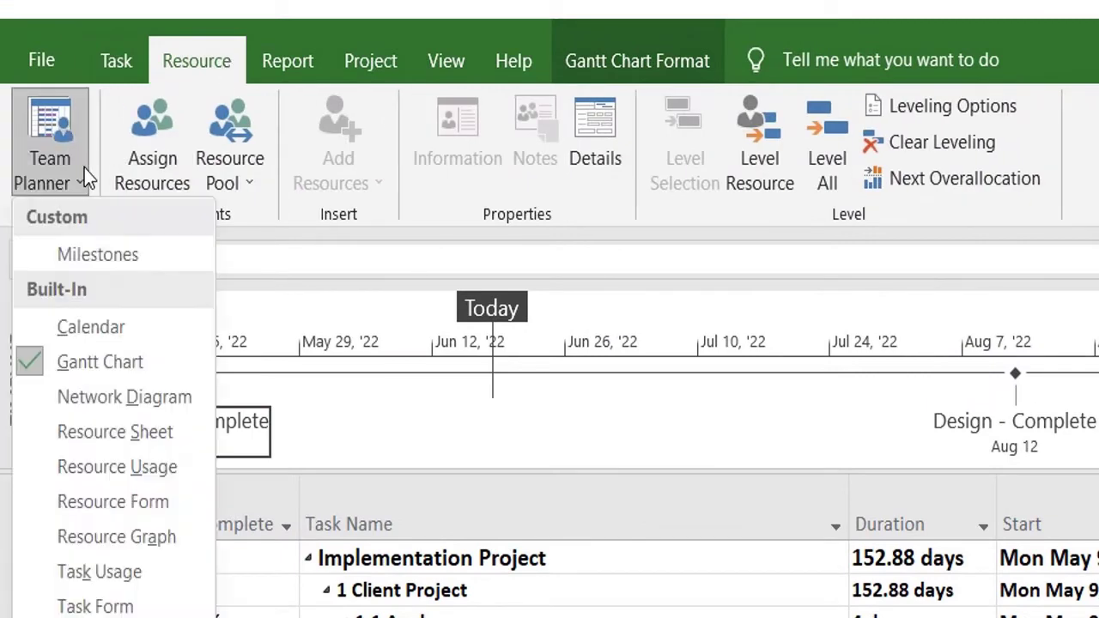
left_click(85, 436)
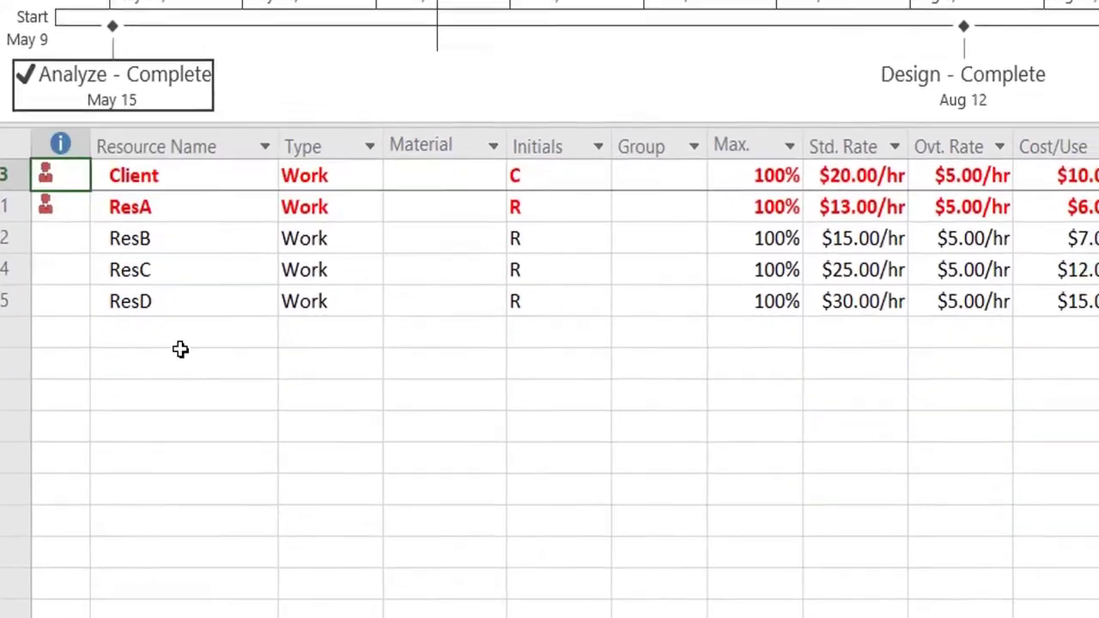
Examine the resources' names, types, material labels, maximum units, standard and overtime rates, and cost per use
left_click(162, 239)
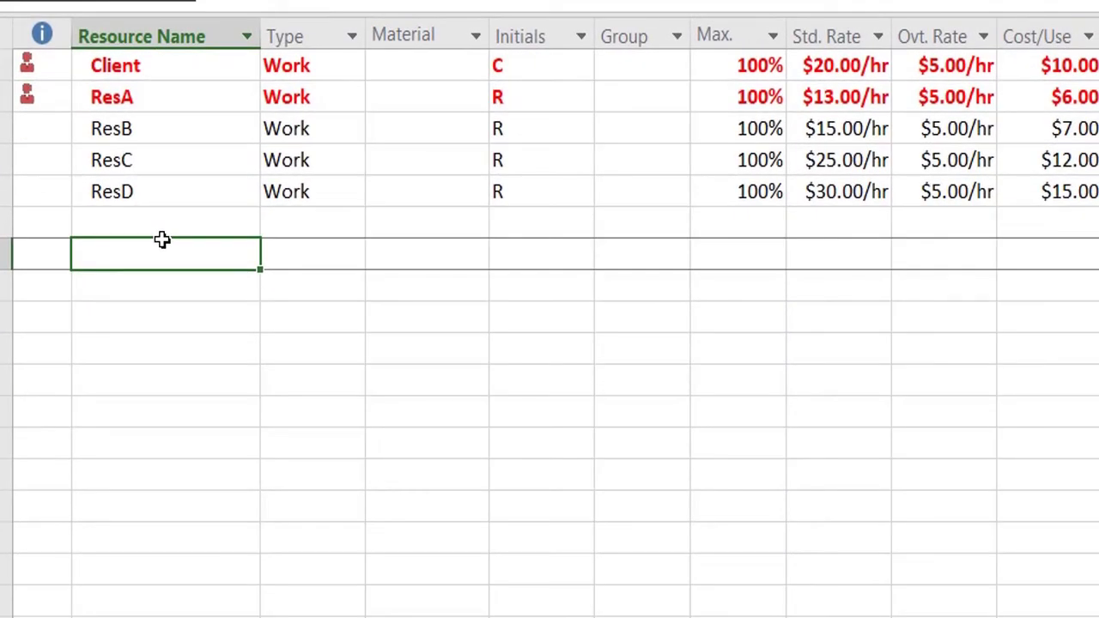
key("Up")
key("Up")
key("Up")
key("Up")
key("Up")
key("Up")
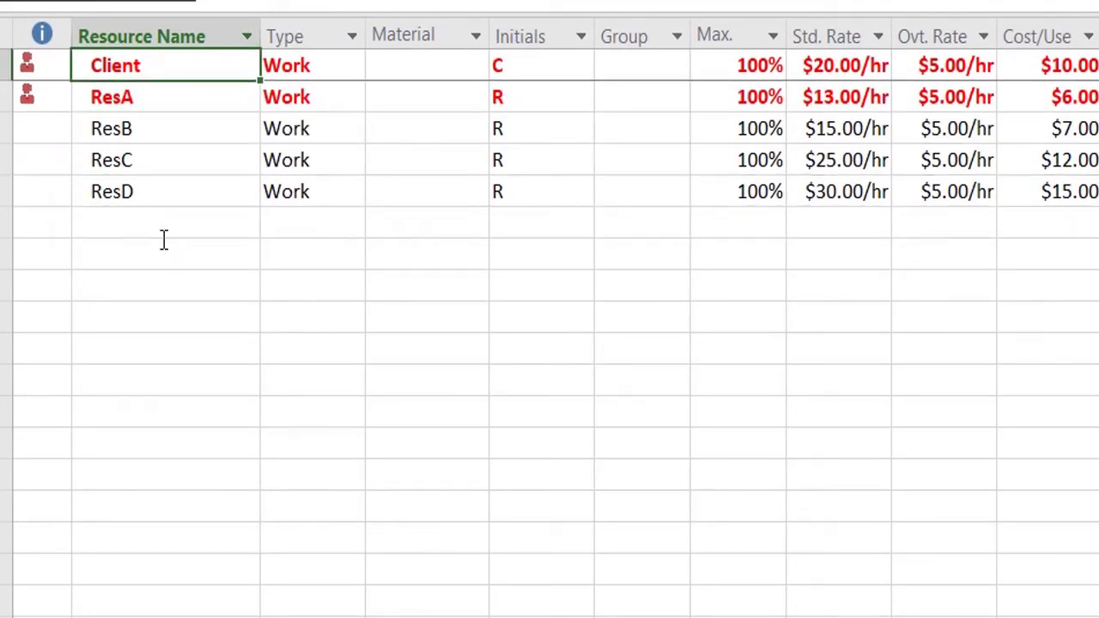
key("Down")
key("Down")
key("Down")
key("Down")
key("Right")
key("Up")
key("Up")
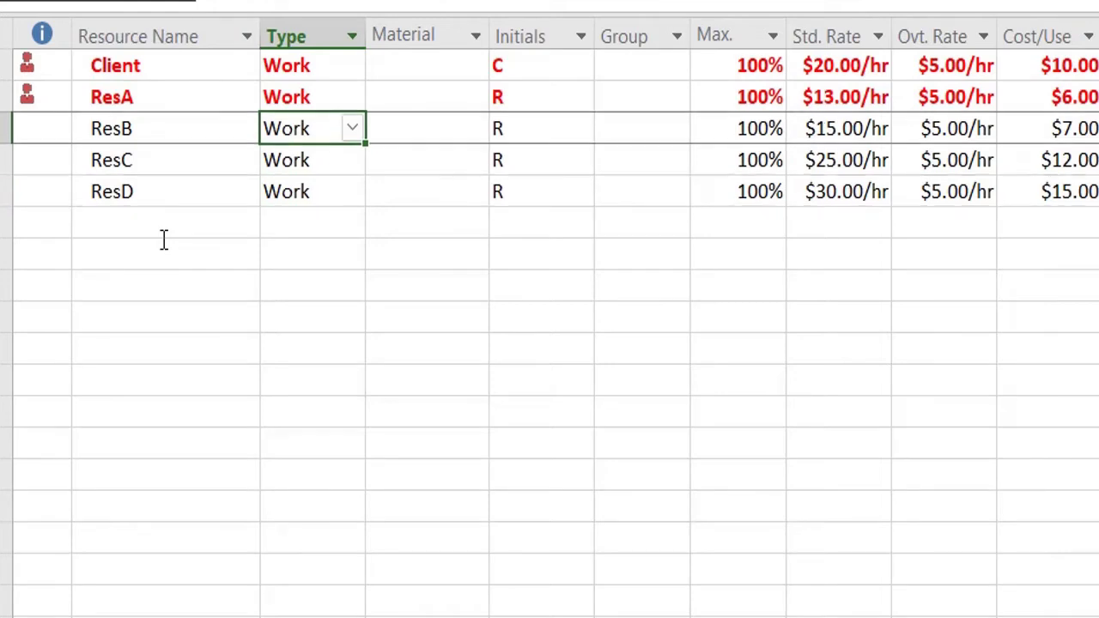
key("Up")
key("Up")
key("Right")
key("Down")
key("Down")
key("Down")
key("Down")
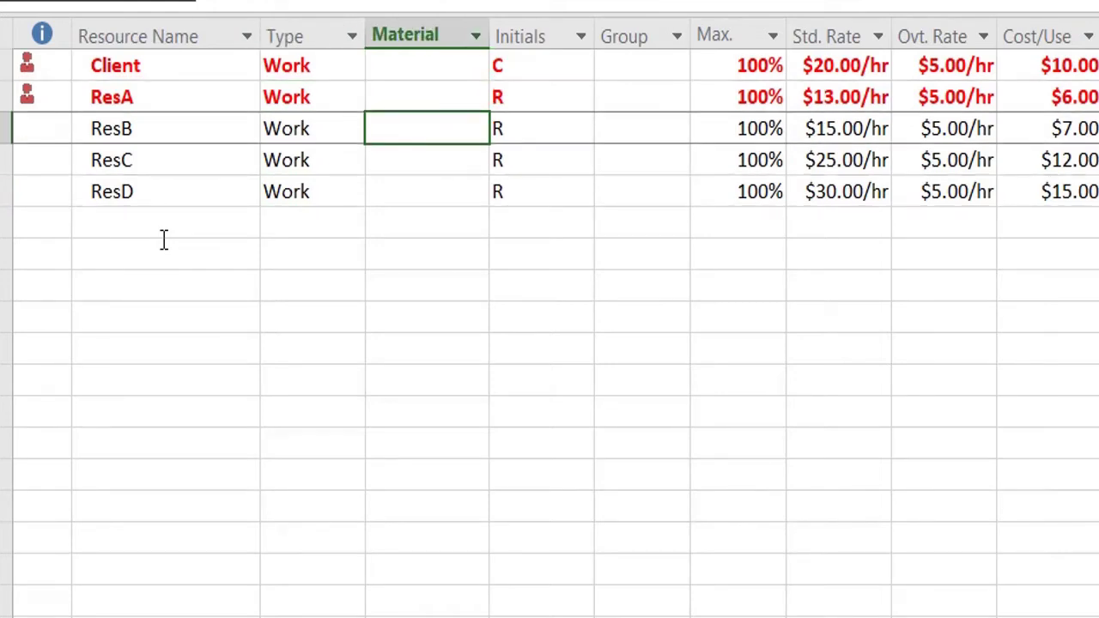
key("Up")
key("Up")
key("Up")
key("Up")
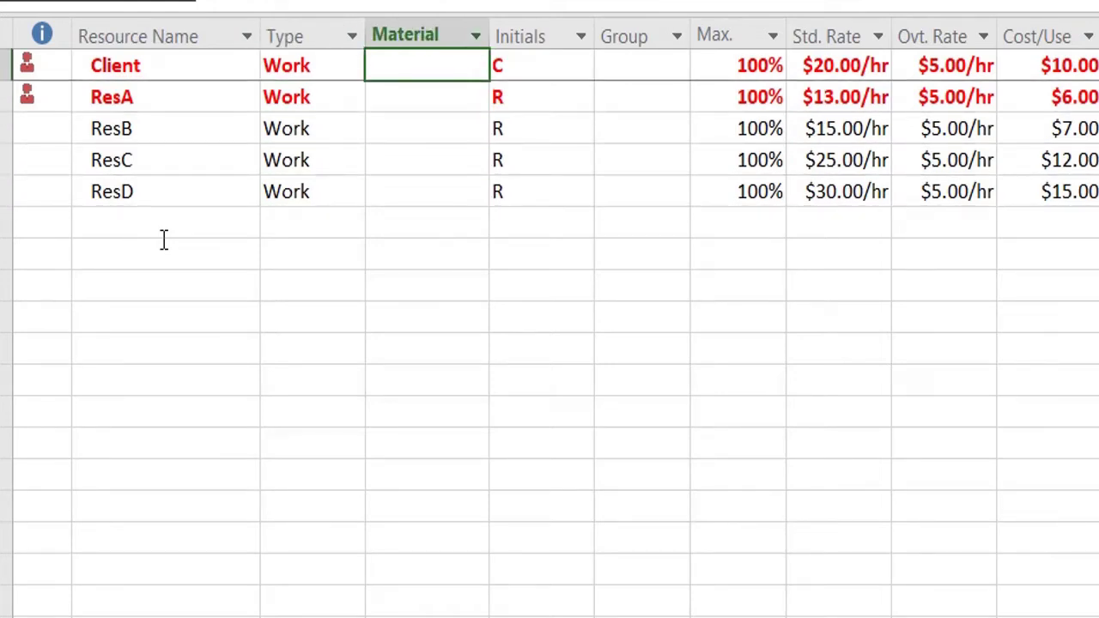
key("Right")
key("Right")
key("Right")
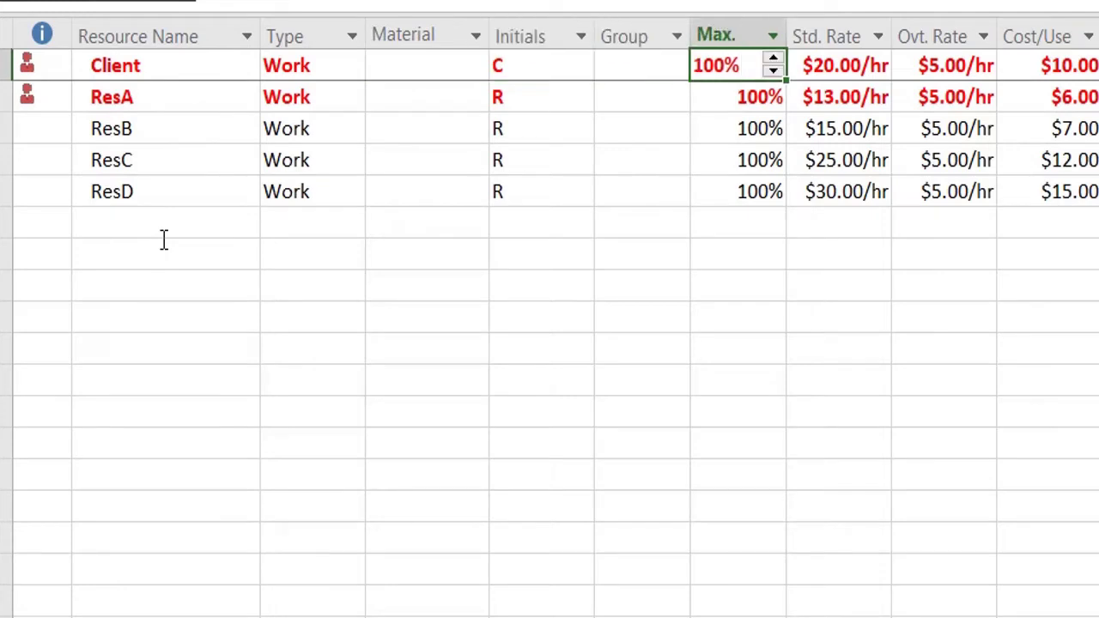
key("Right")
key("Right")
key("Right")
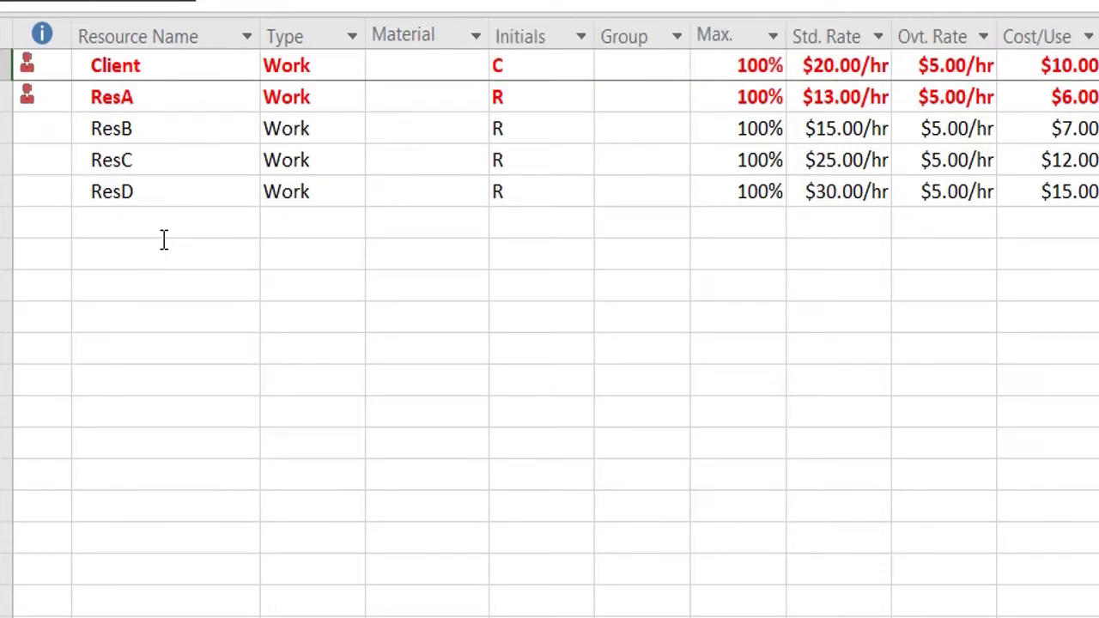
key("Left")
key("Left")
key("Left")
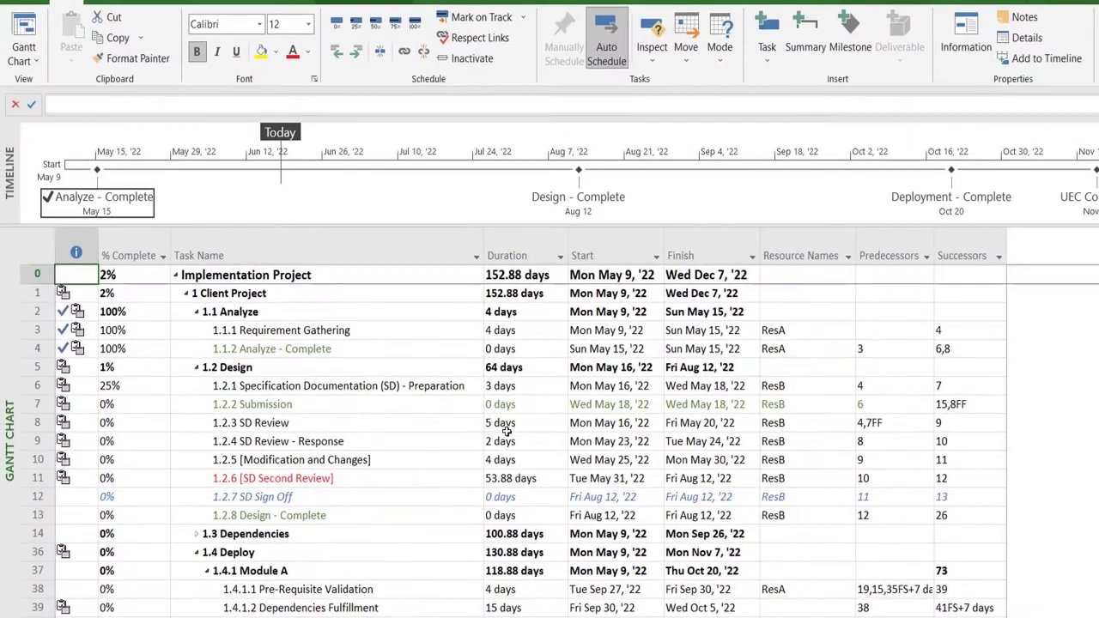
Replace ResB with ResC as the resource assigned to the SD Review task in the Gantt Chart
left_click(773, 442)
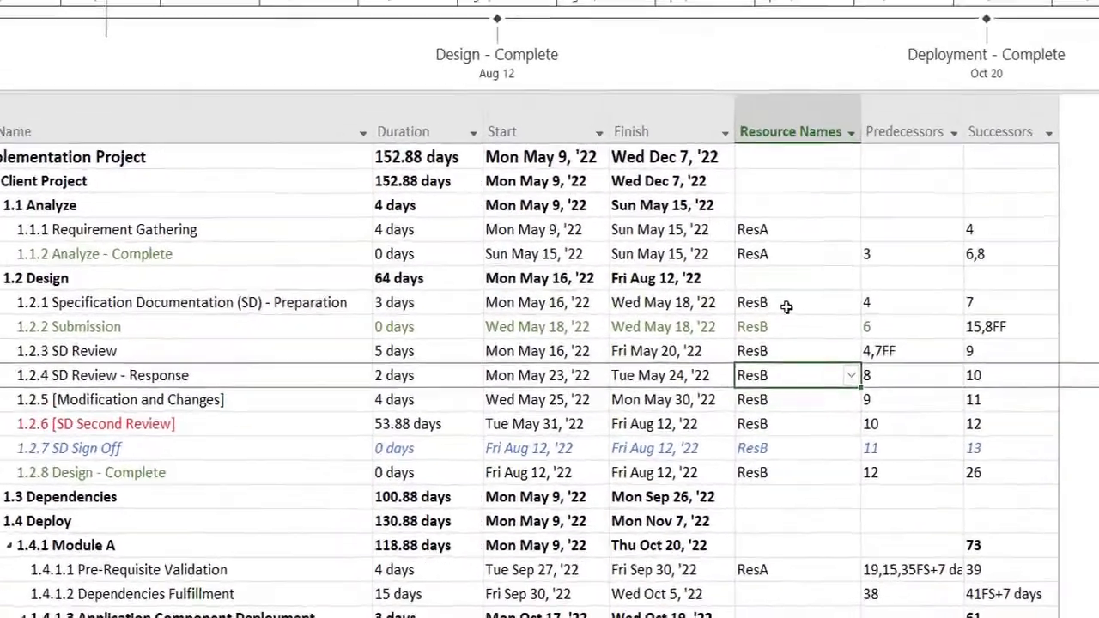
left_click(797, 386)
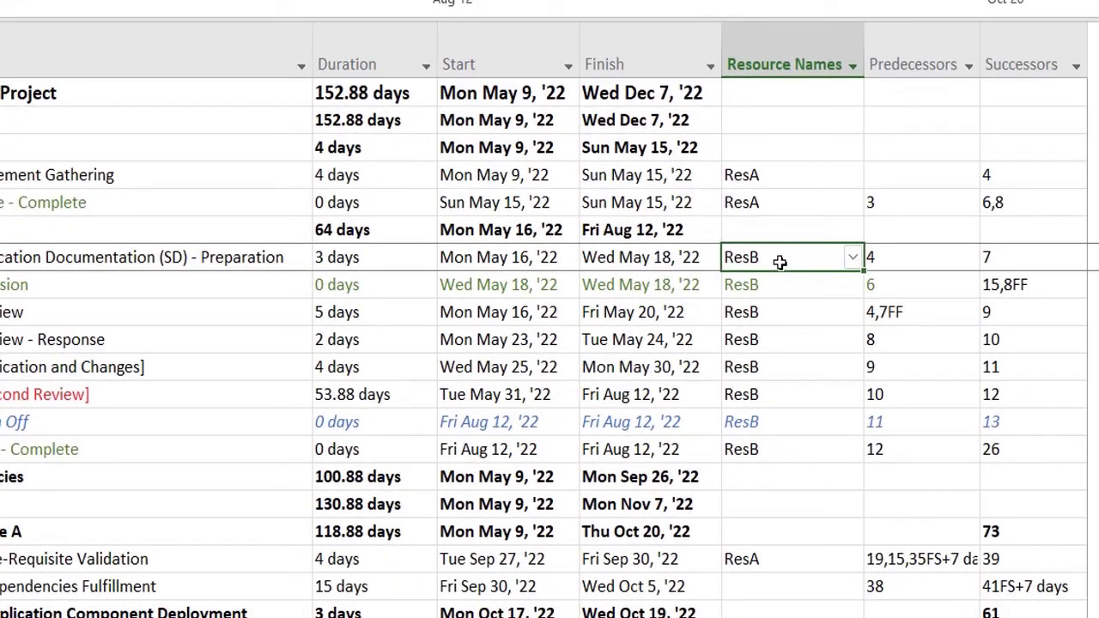
left_click(797, 333)
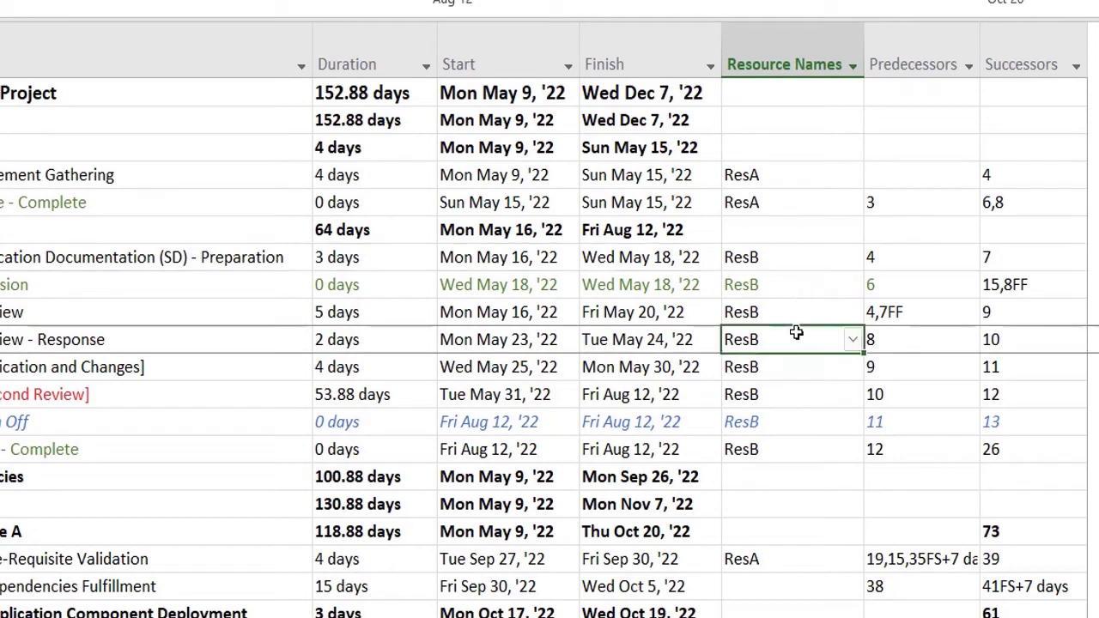
left_click(817, 312)
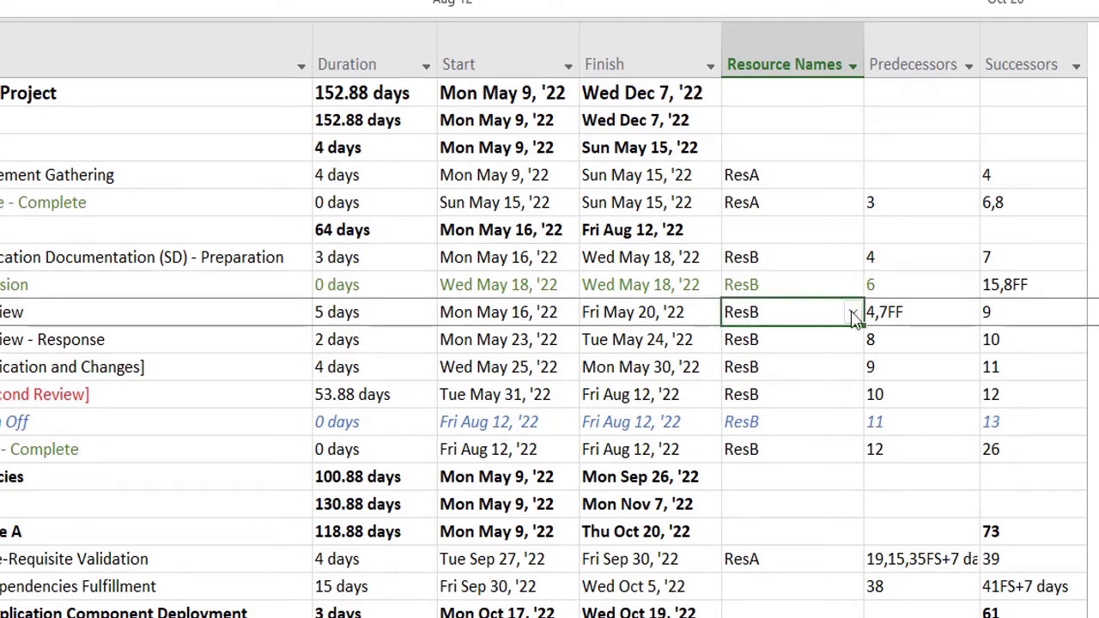
left_click(853, 312)
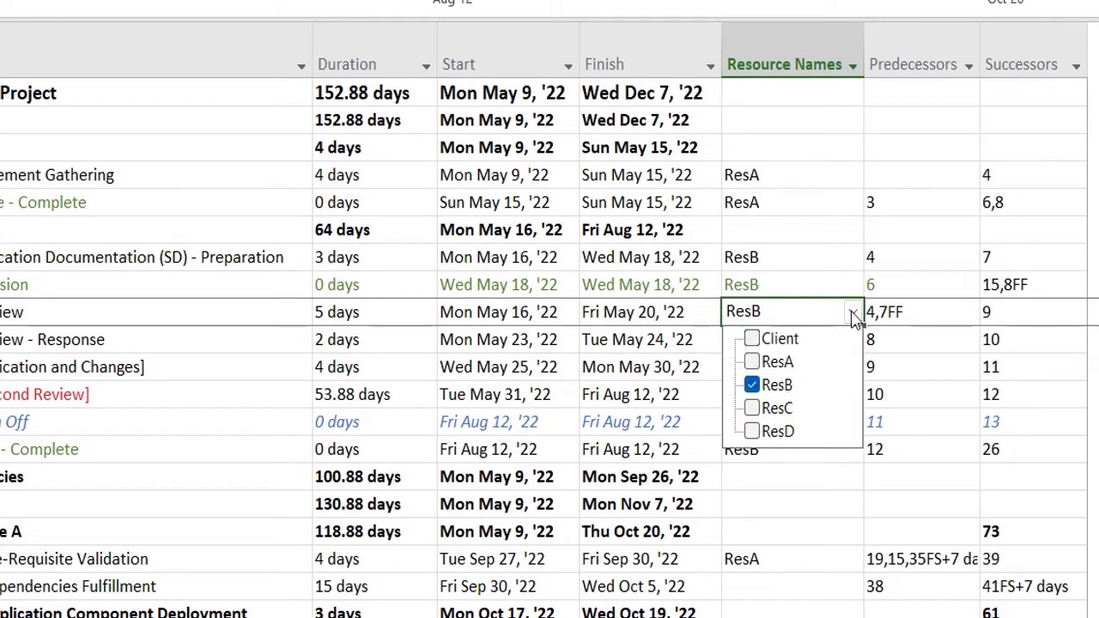
left_click(784, 408)
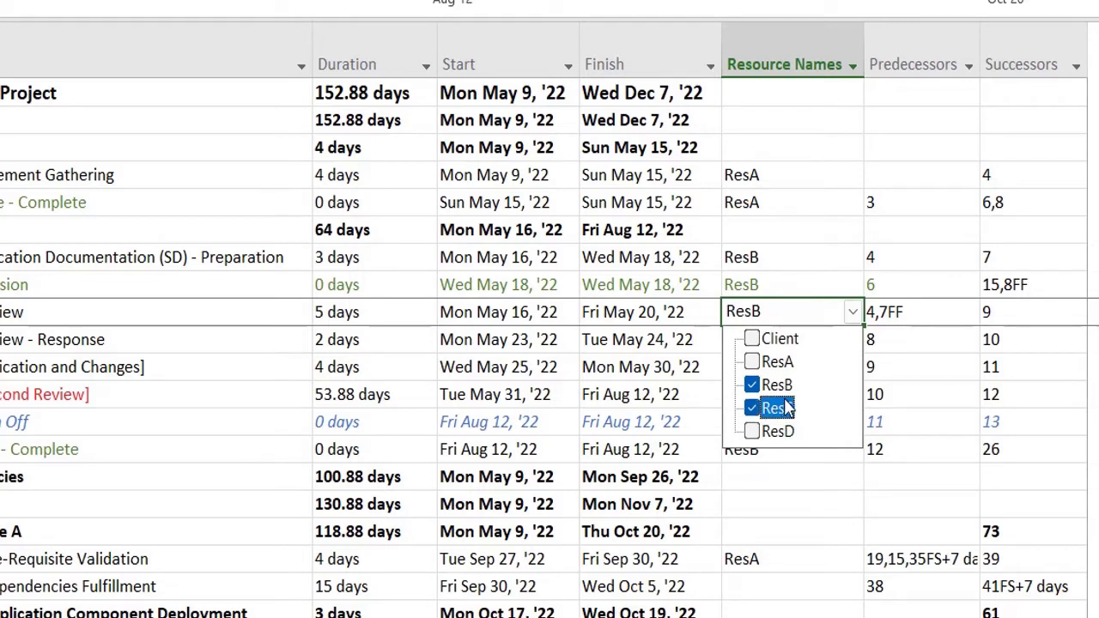
left_click(753, 385)
key("Return")
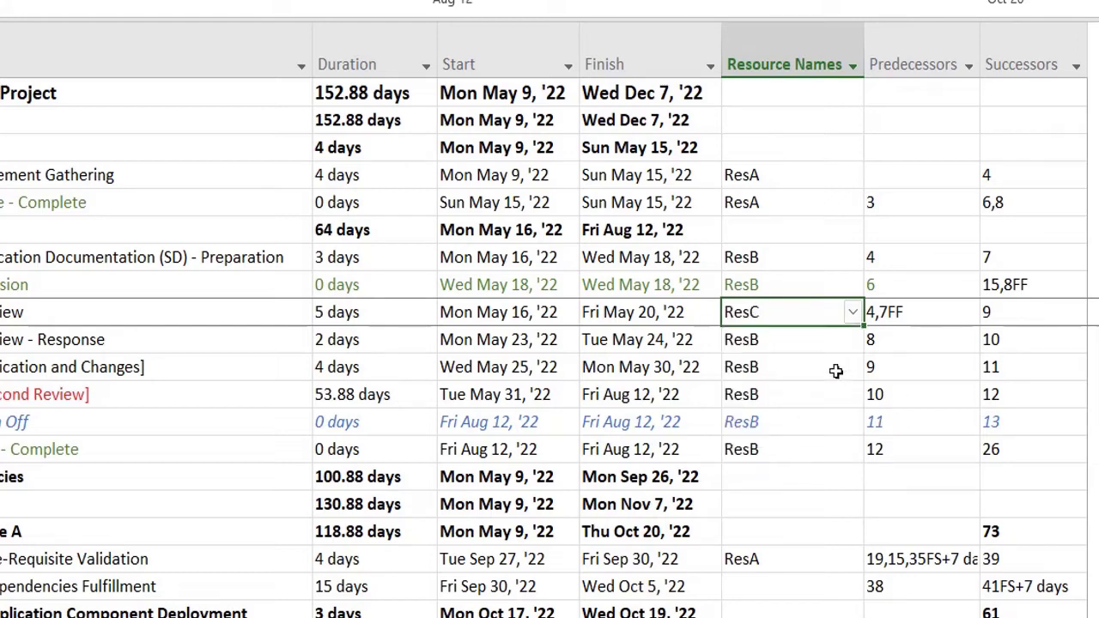
Add ResC alongside ResB as a resource on the SD Review - Response task
left_click(833, 345)
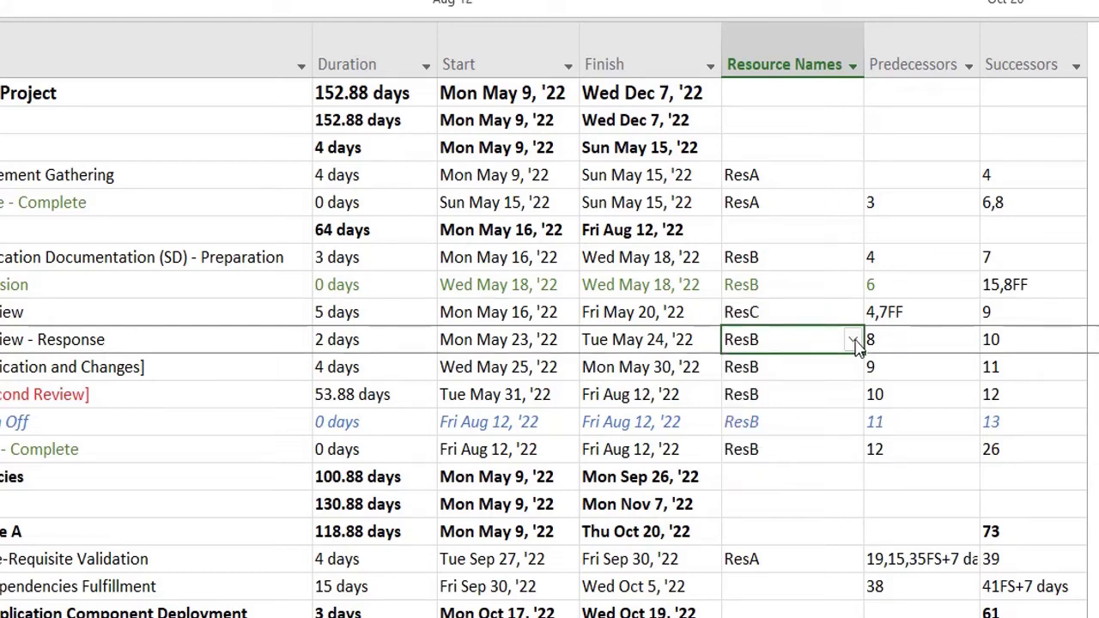
left_click(854, 341)
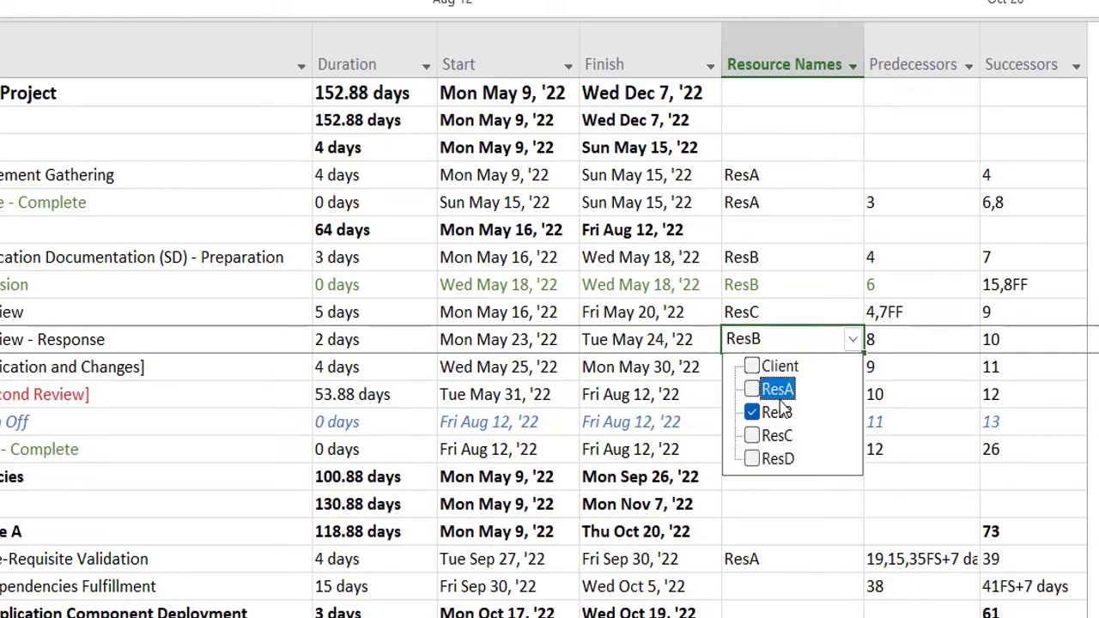
left_click(753, 438)
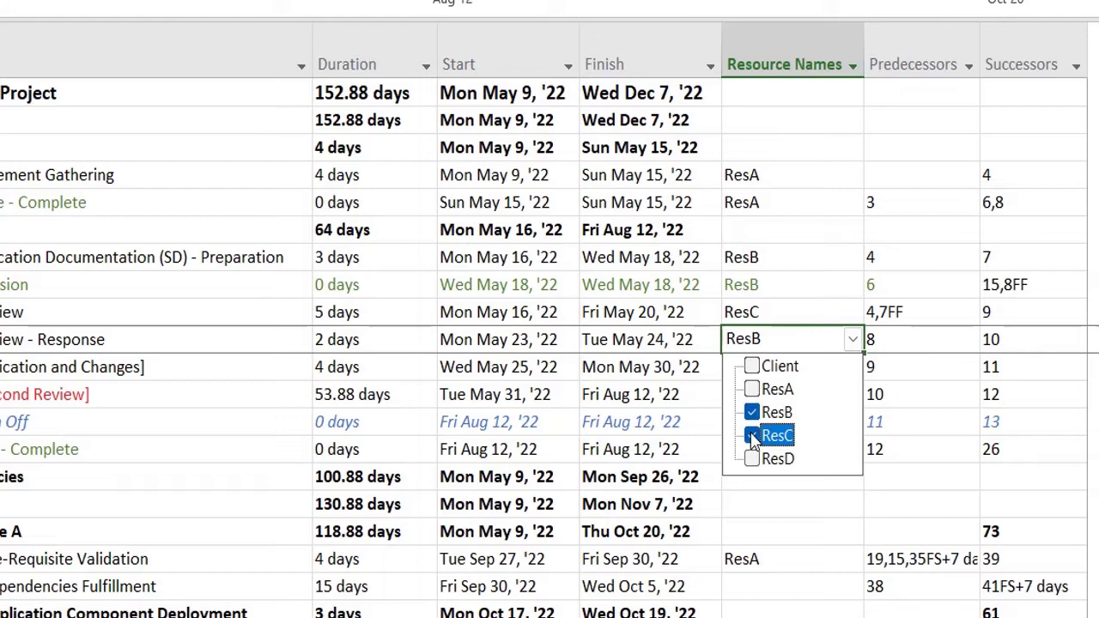
left_click(896, 399)
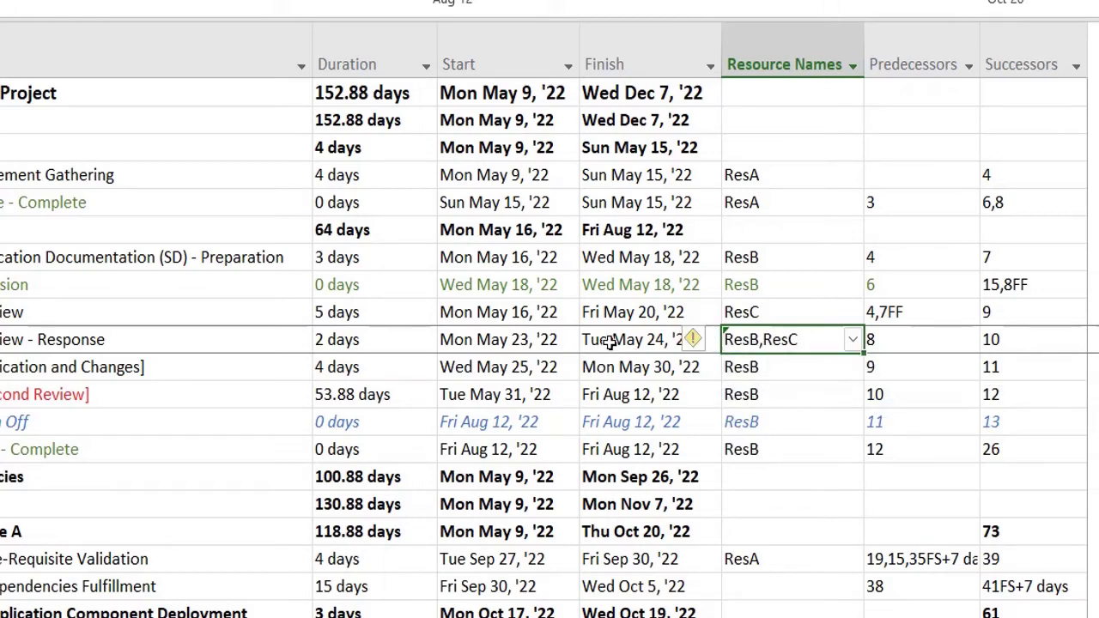
left_click(751, 366)
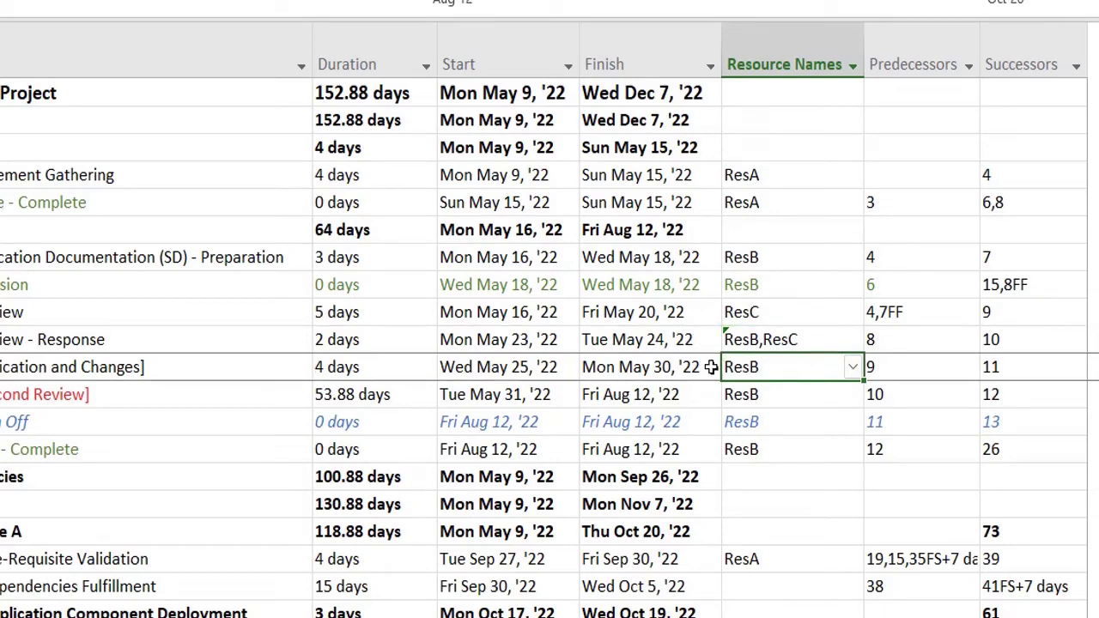
left_click(709, 367)
left_click(710, 366)
key("Escape")
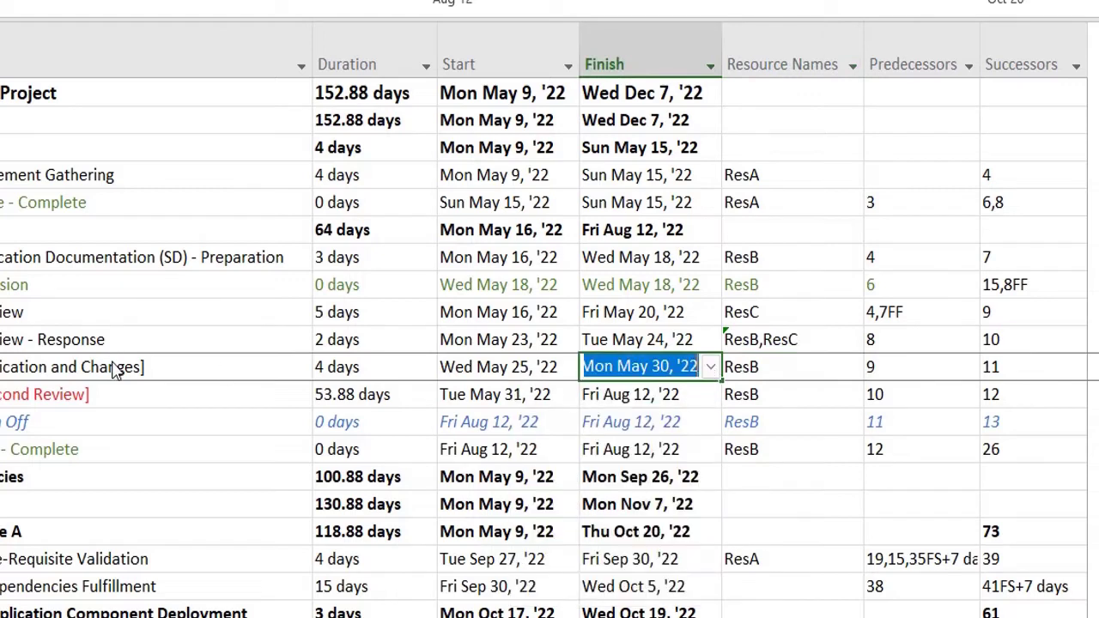
left_click(113, 365)
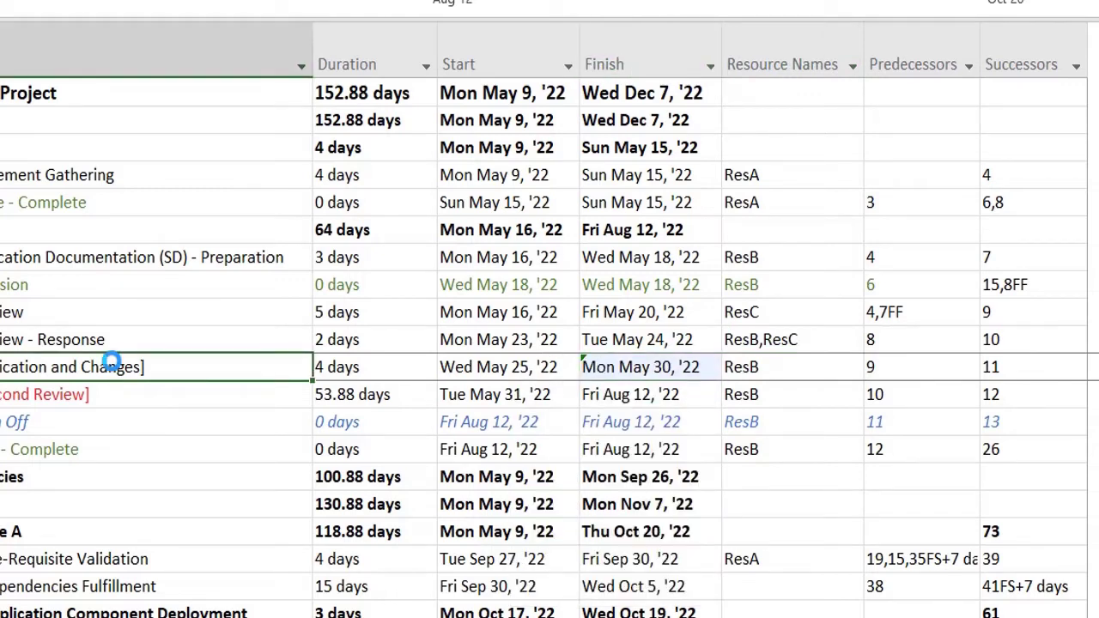
left_click(159, 438)
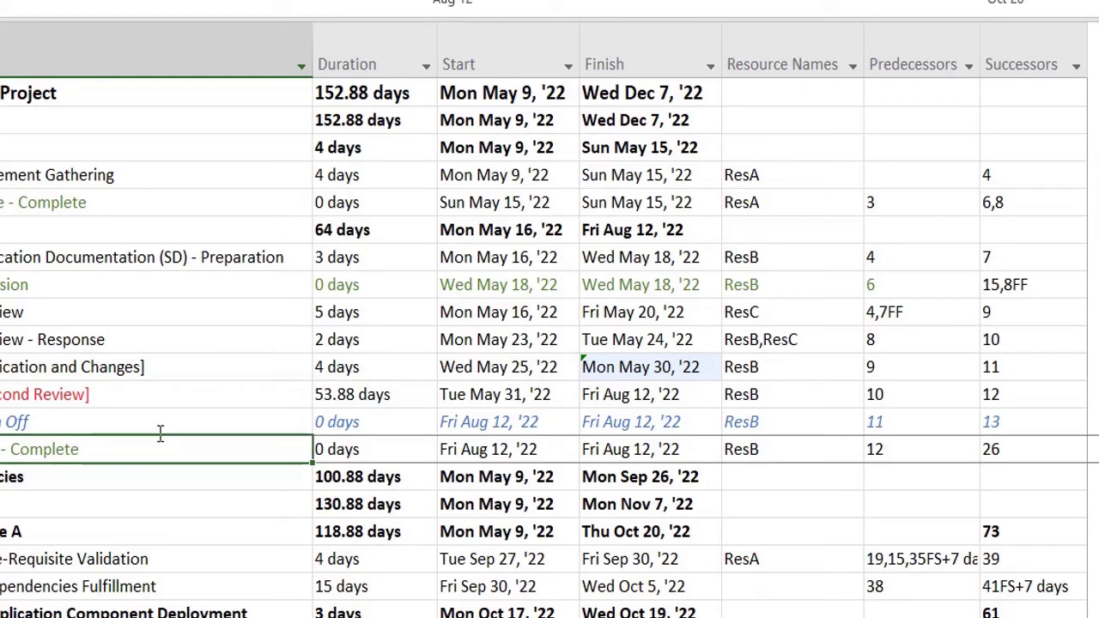
Set ResB's assignment units to 50% on the [Modification and Changes] task
double_click(216, 374)
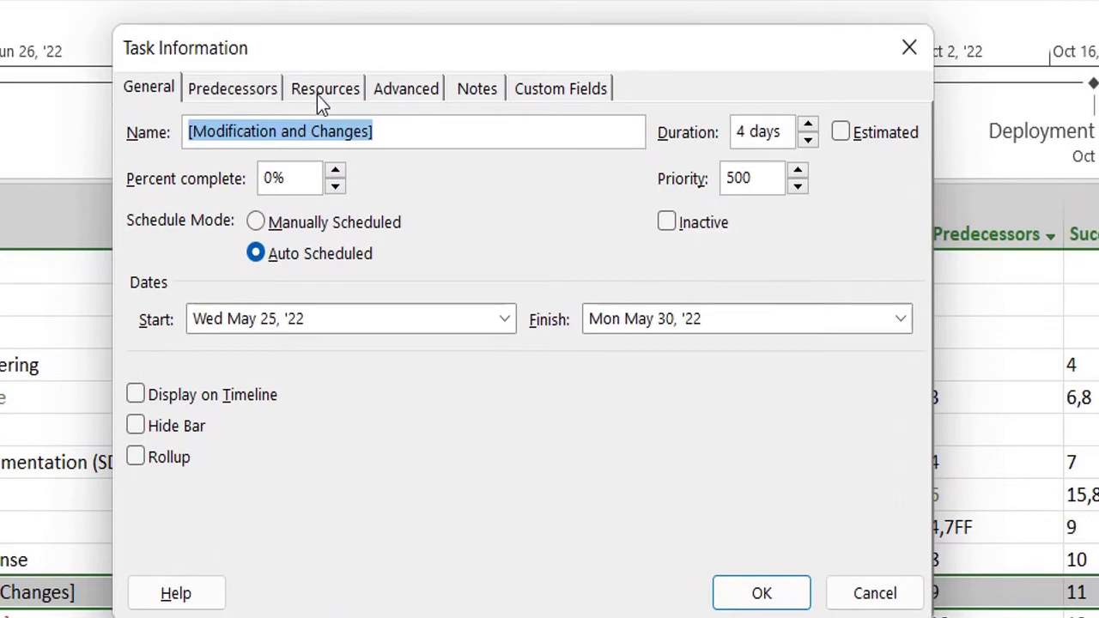
left_click(322, 94)
left_click(295, 275)
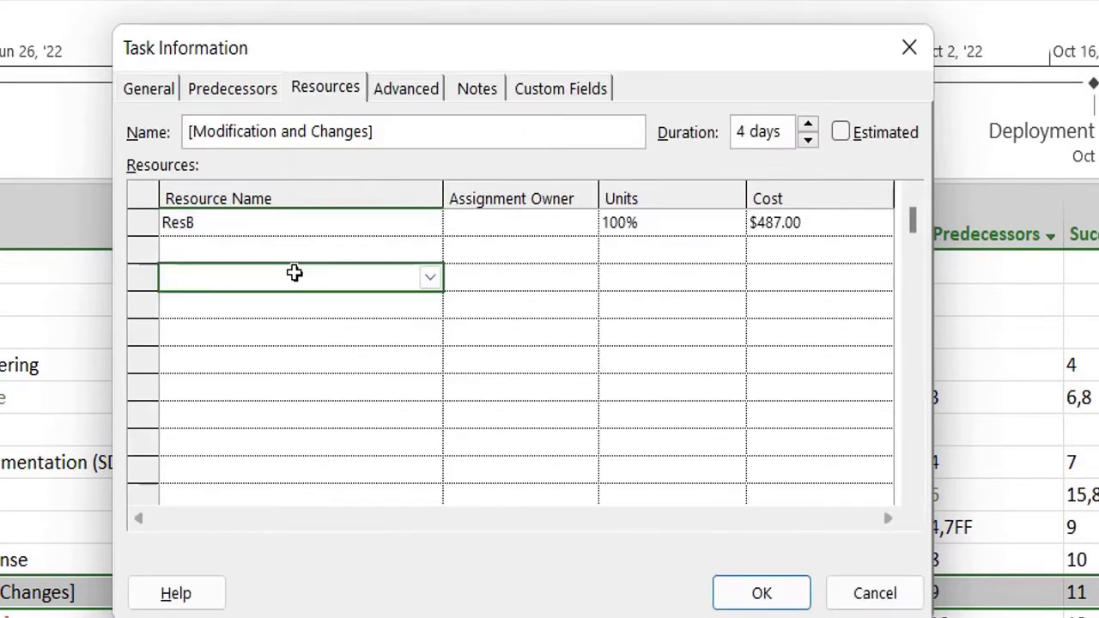
left_click(330, 225)
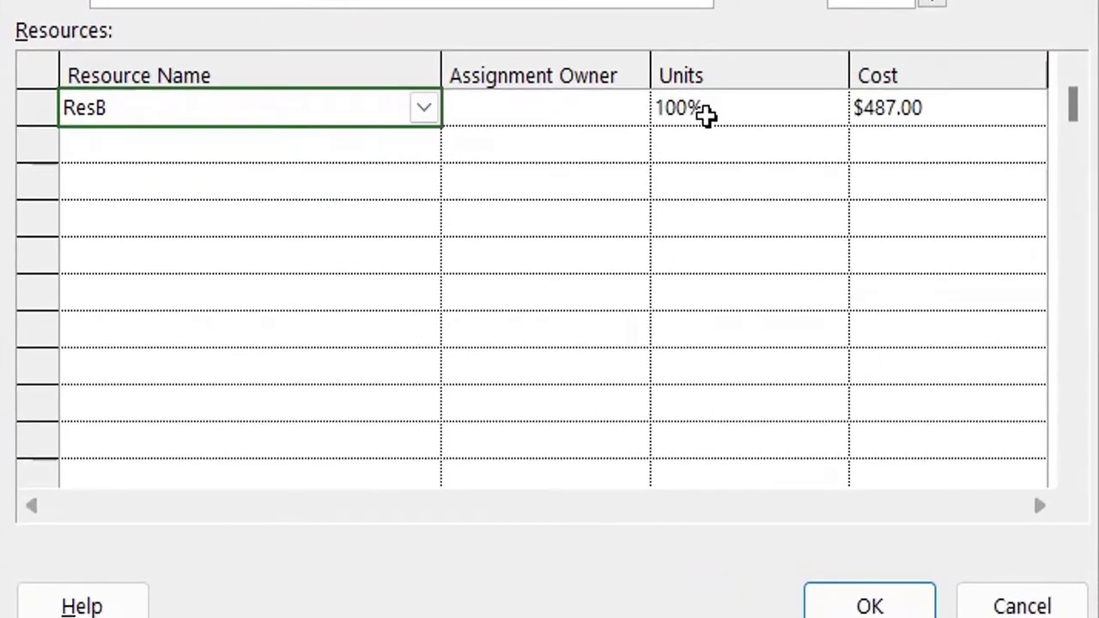
left_click(640, 225)
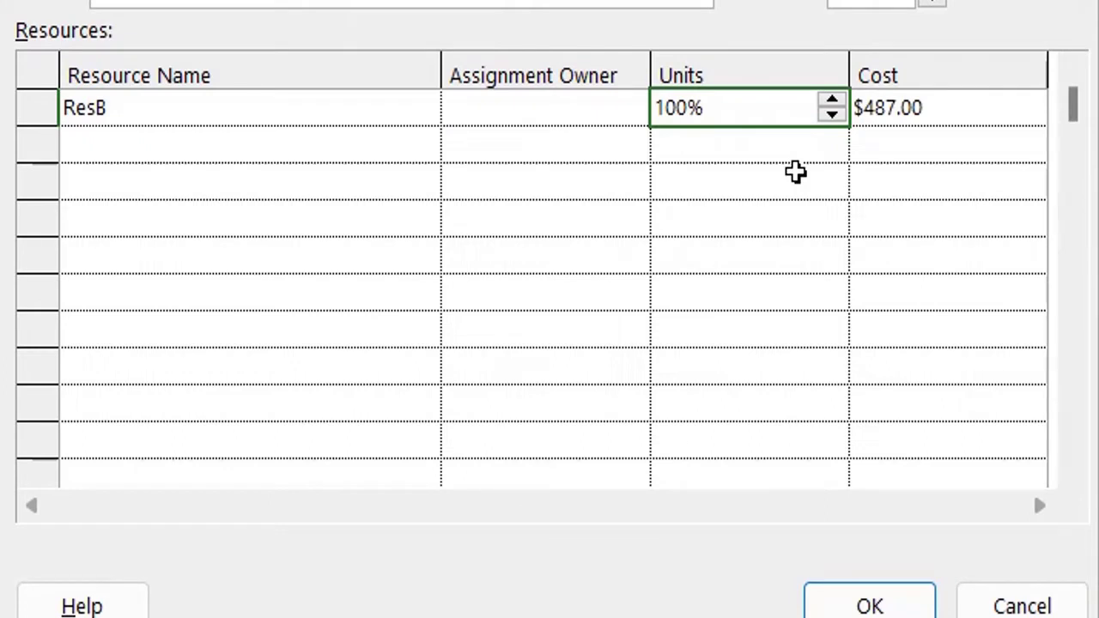
type("50")
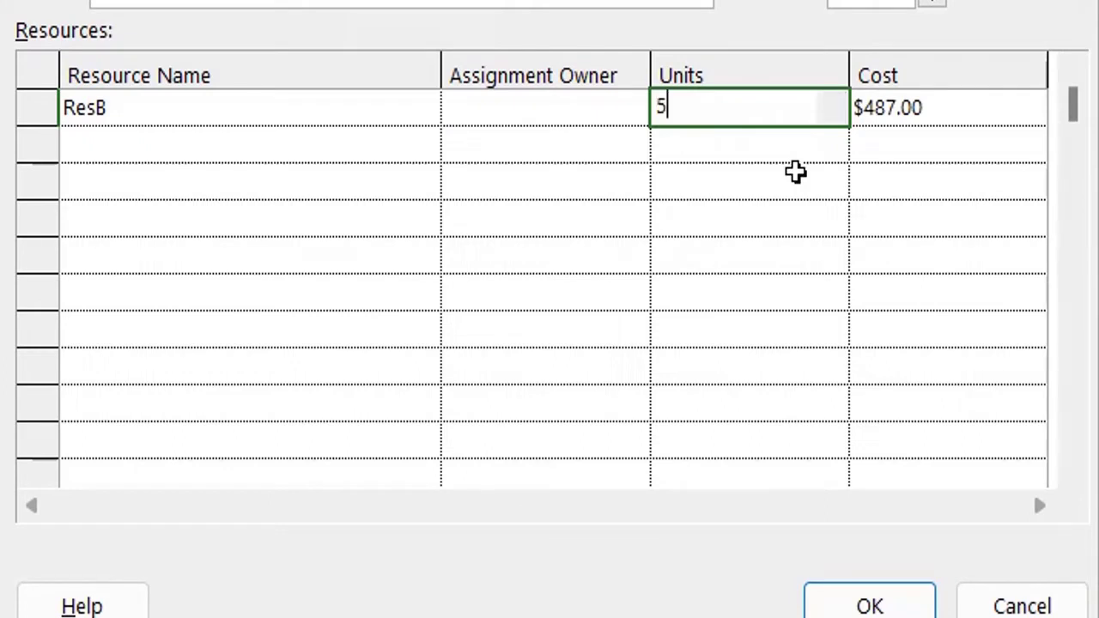
Add ResC at 50% units as a second resource on the [Modification and Changes] task and apply the changes
left_click(305, 132)
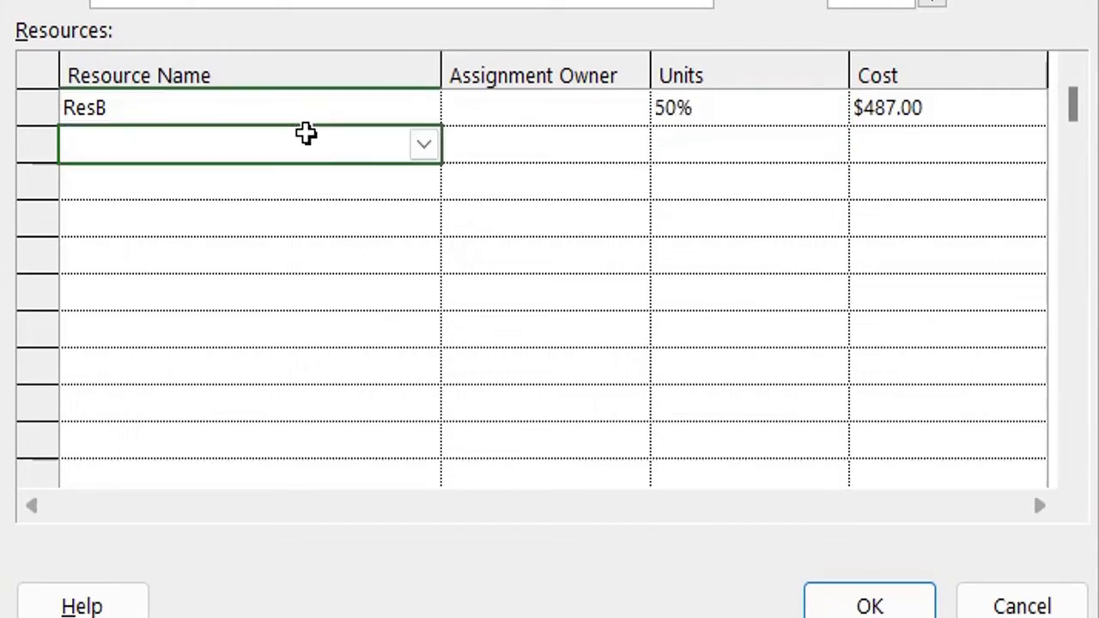
left_click(423, 148)
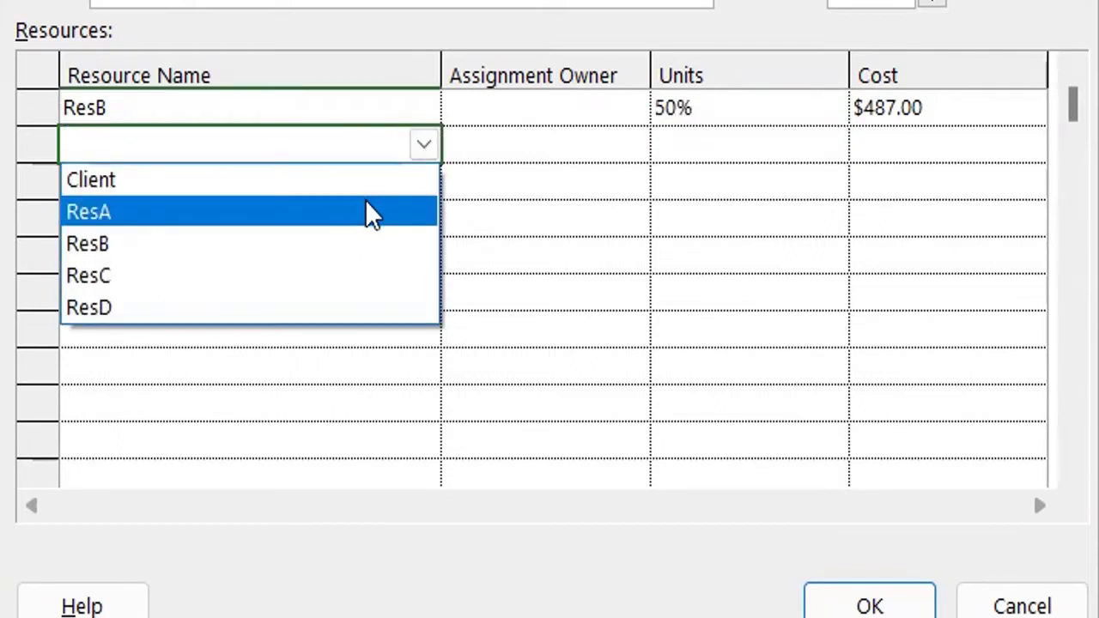
left_click(341, 281)
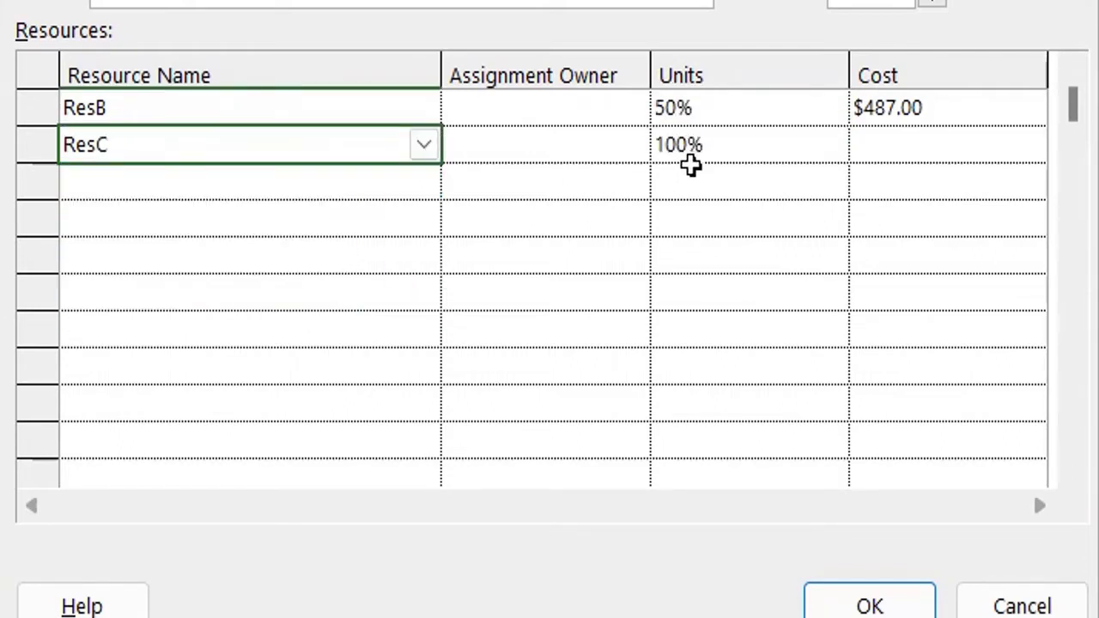
left_click(705, 153)
type("50")
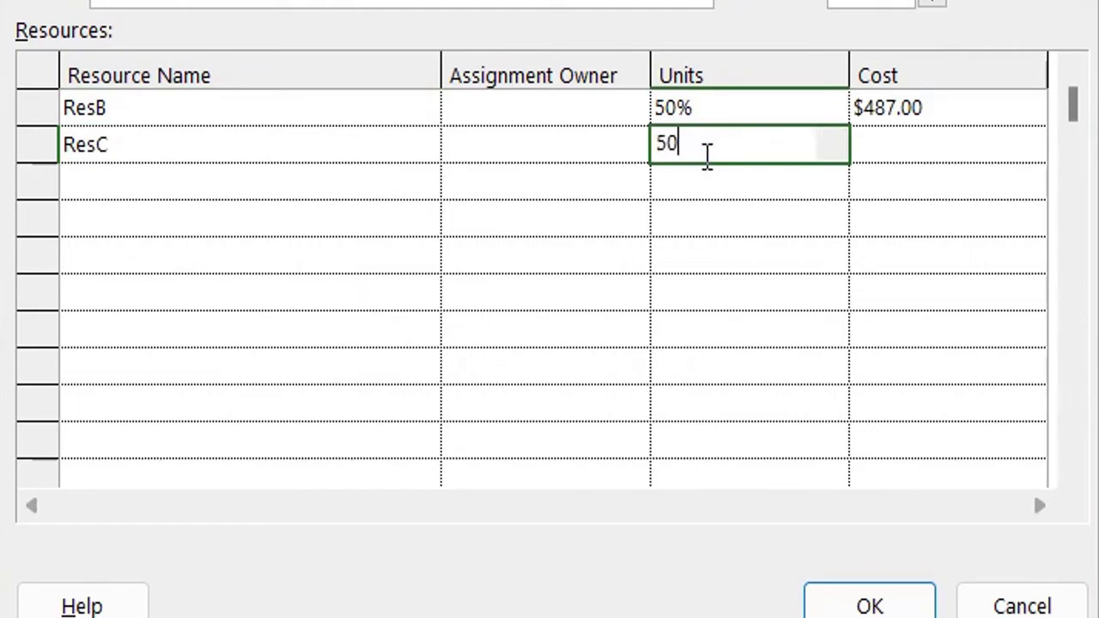
key("Return")
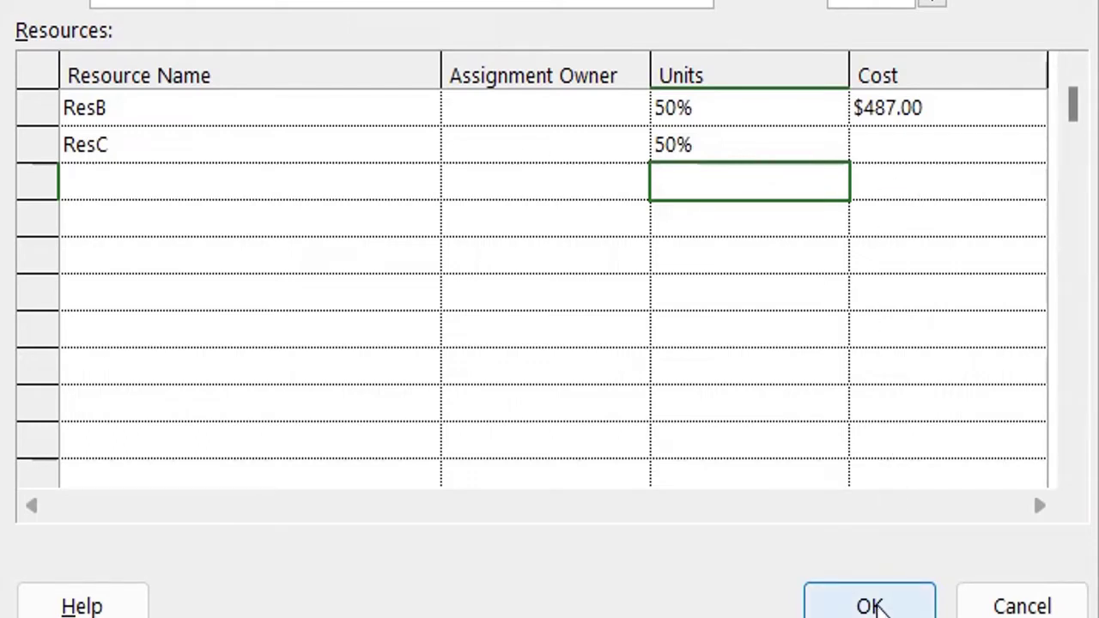
left_click(871, 605)
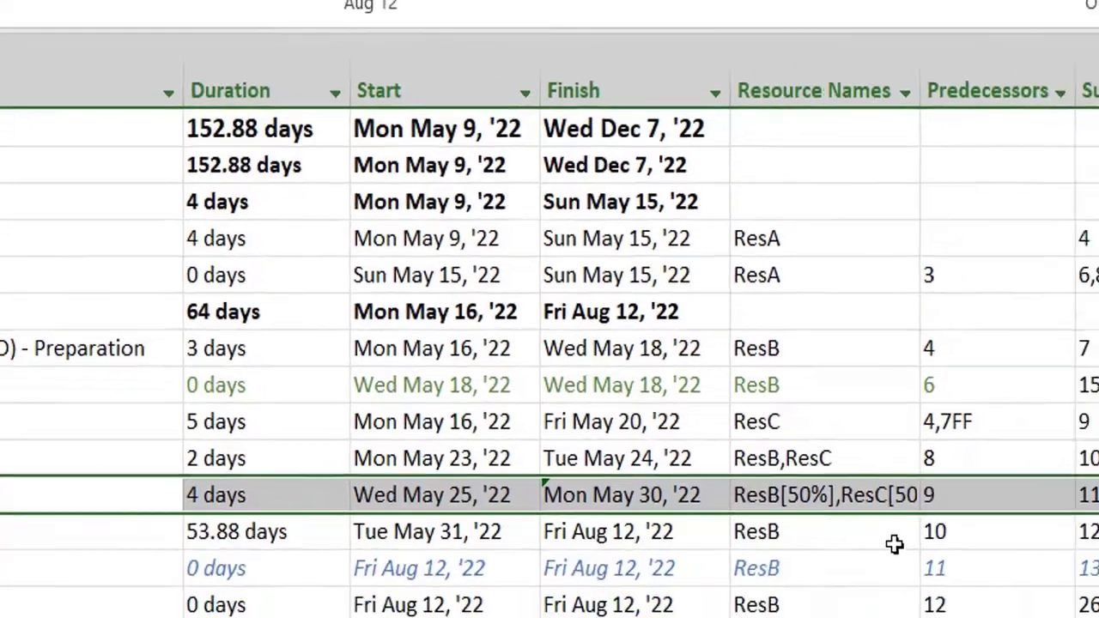
Widen the Resource Names column to fit its longest entry
left_click(894, 543)
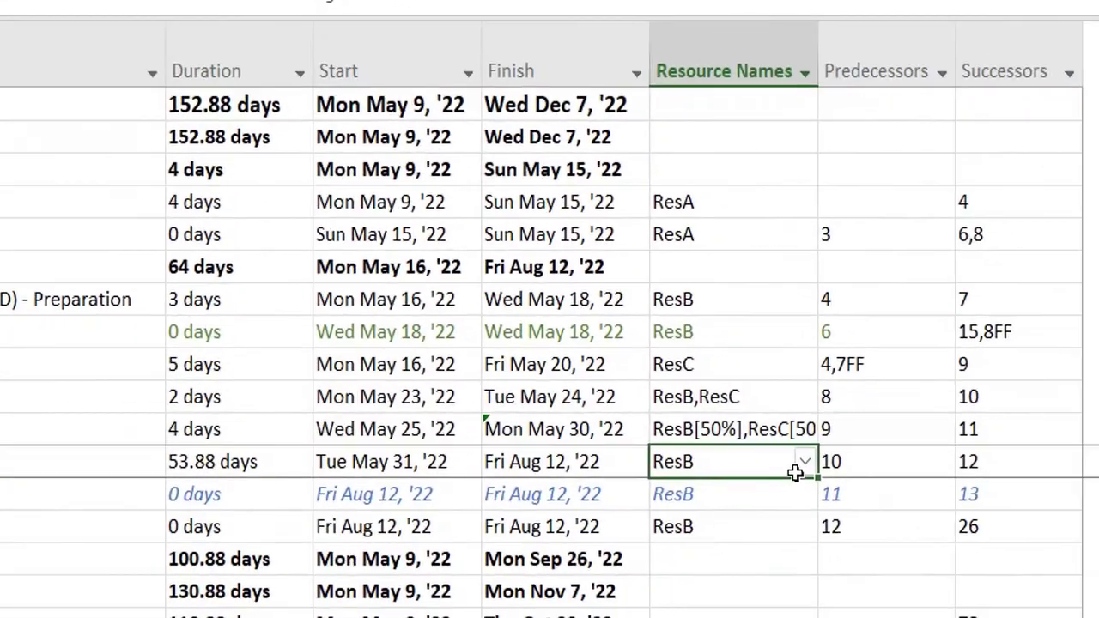
double_click(918, 85)
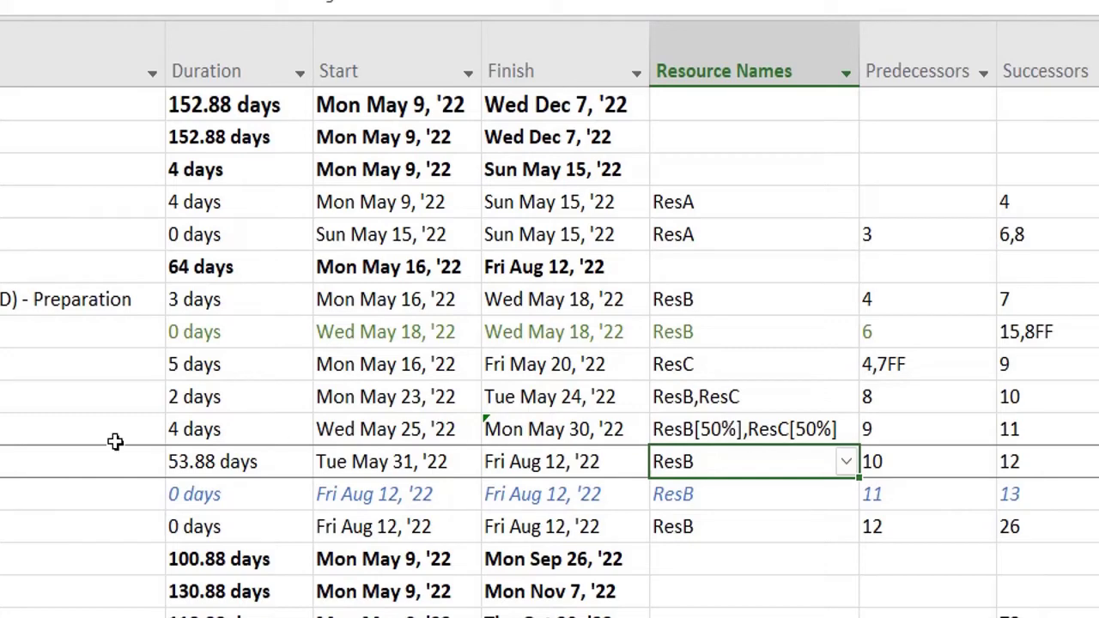
left_click(262, 438)
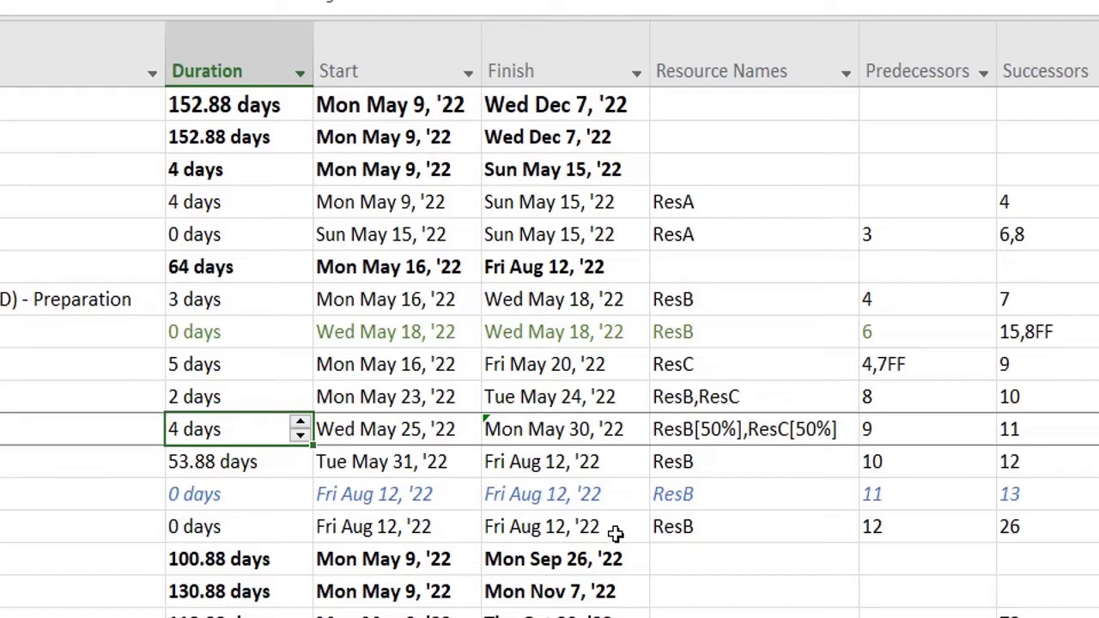
Remove ResB from the resources assigned to the [SD Second Review] task
left_click(686, 467)
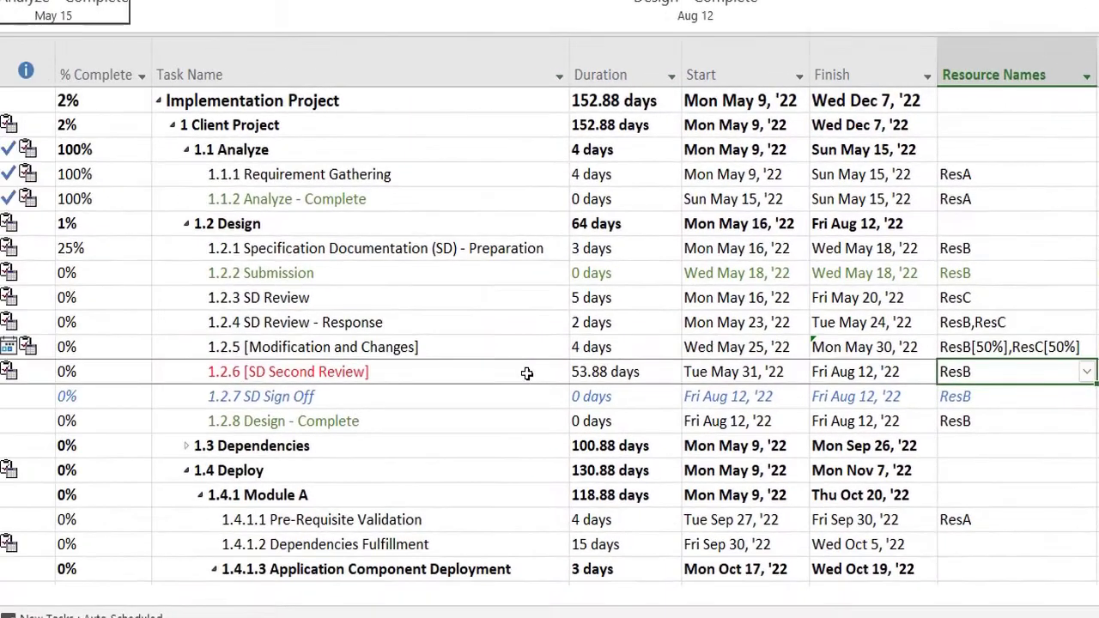
double_click(527, 374)
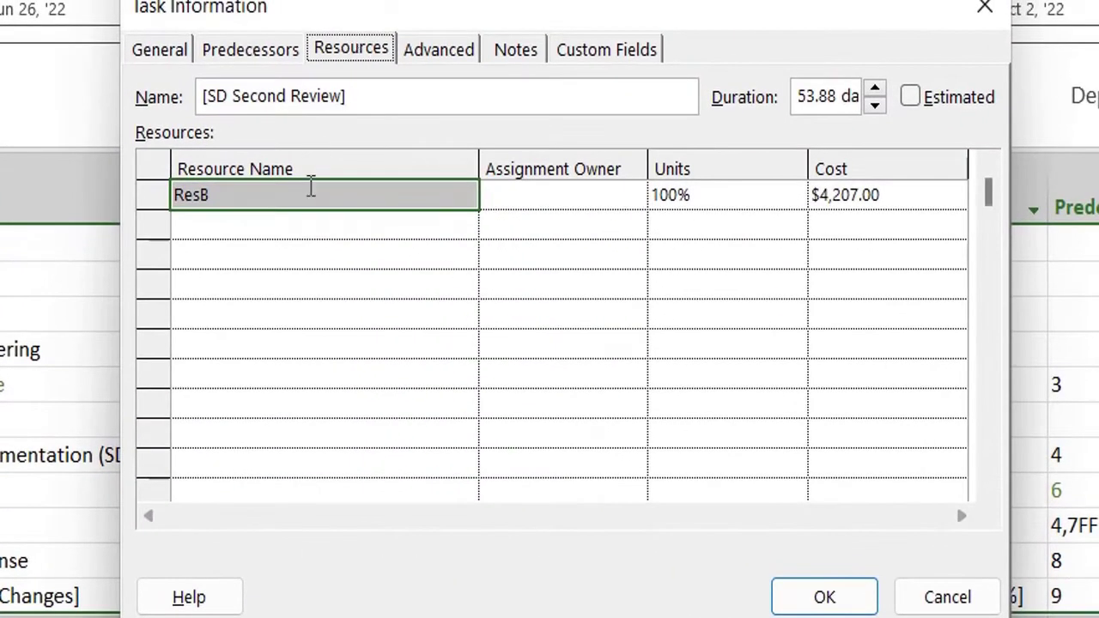
left_click(307, 259)
left_click(332, 204)
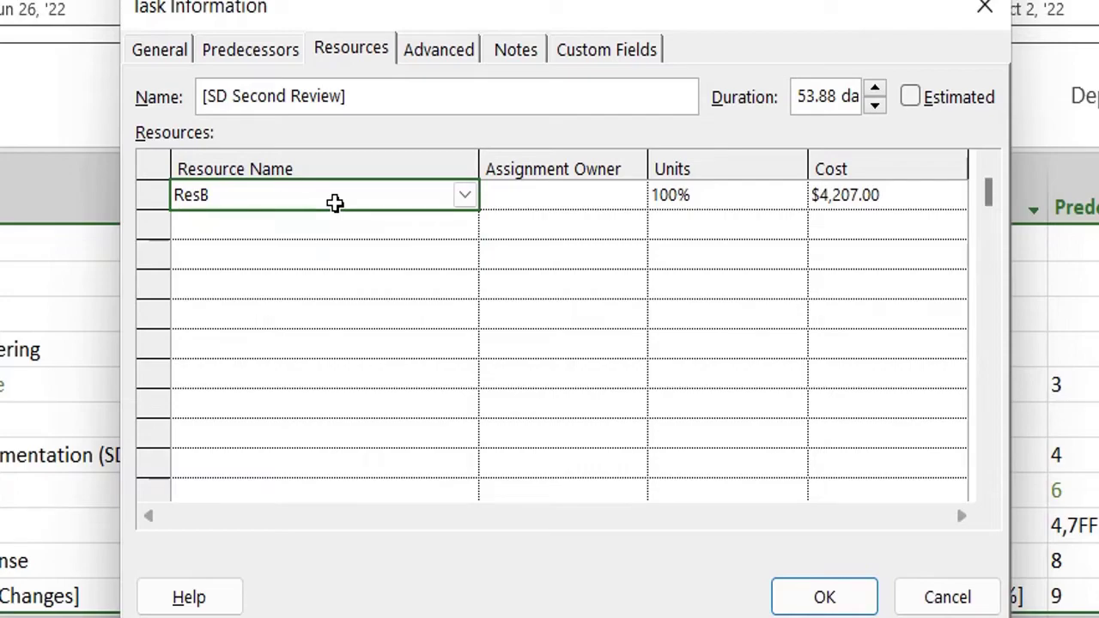
key("Delete")
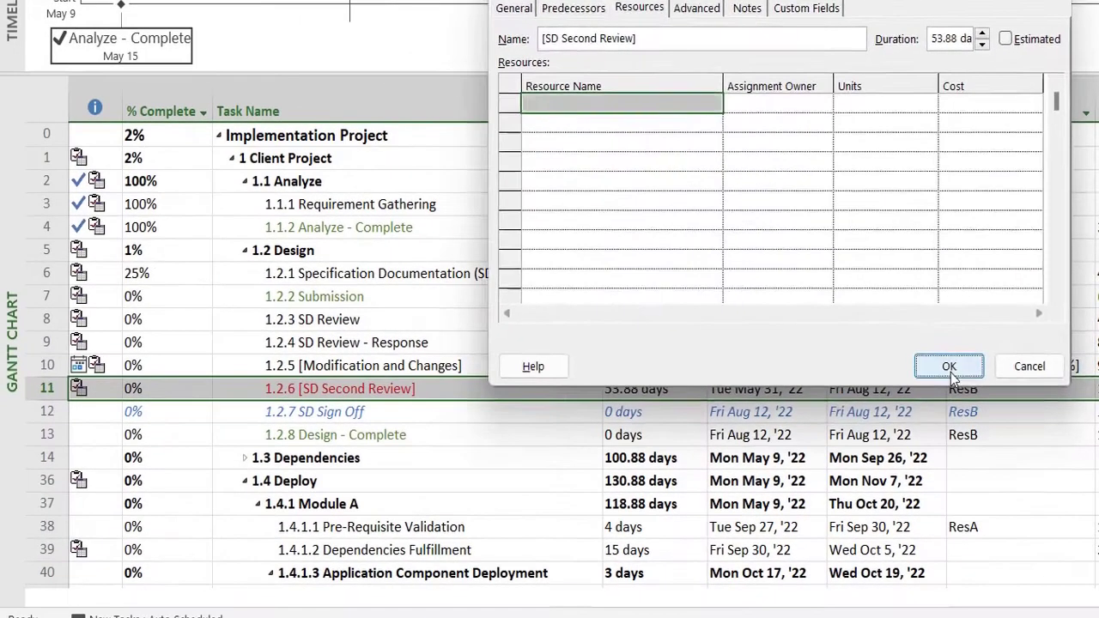
left_click(904, 456)
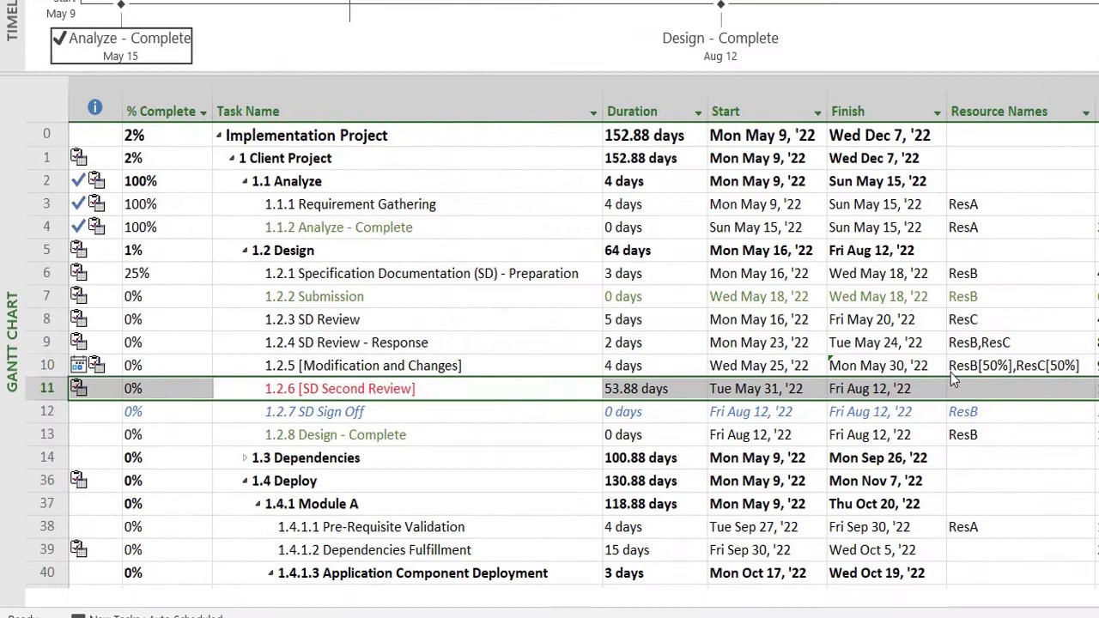
Clear the resource assigned to the SD Sign Off task
left_click(962, 442)
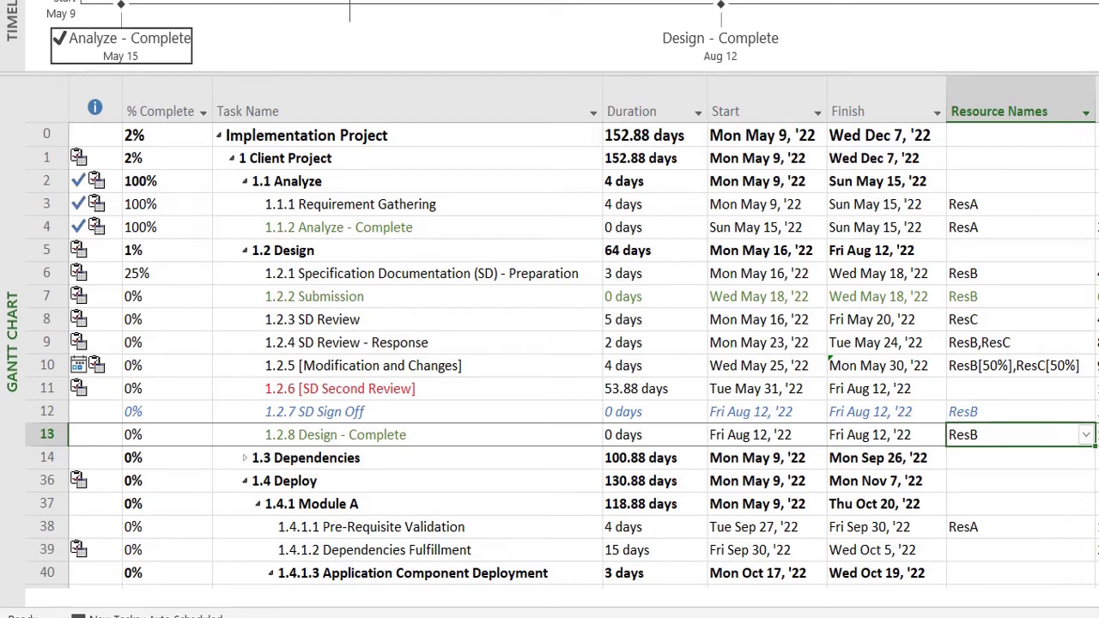
left_click(966, 409)
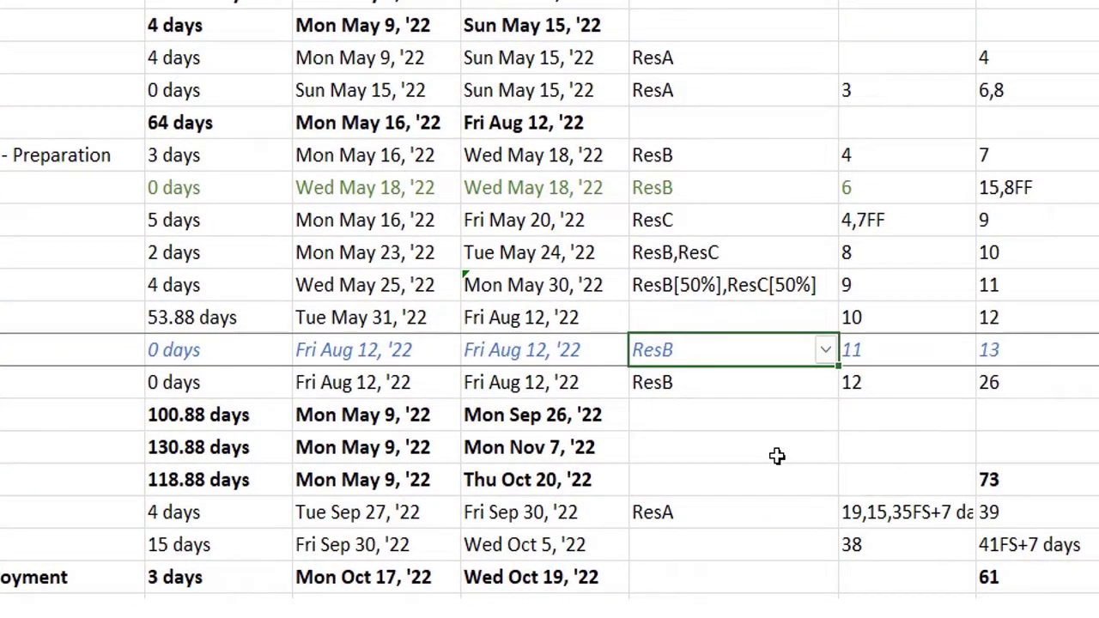
key("Delete")
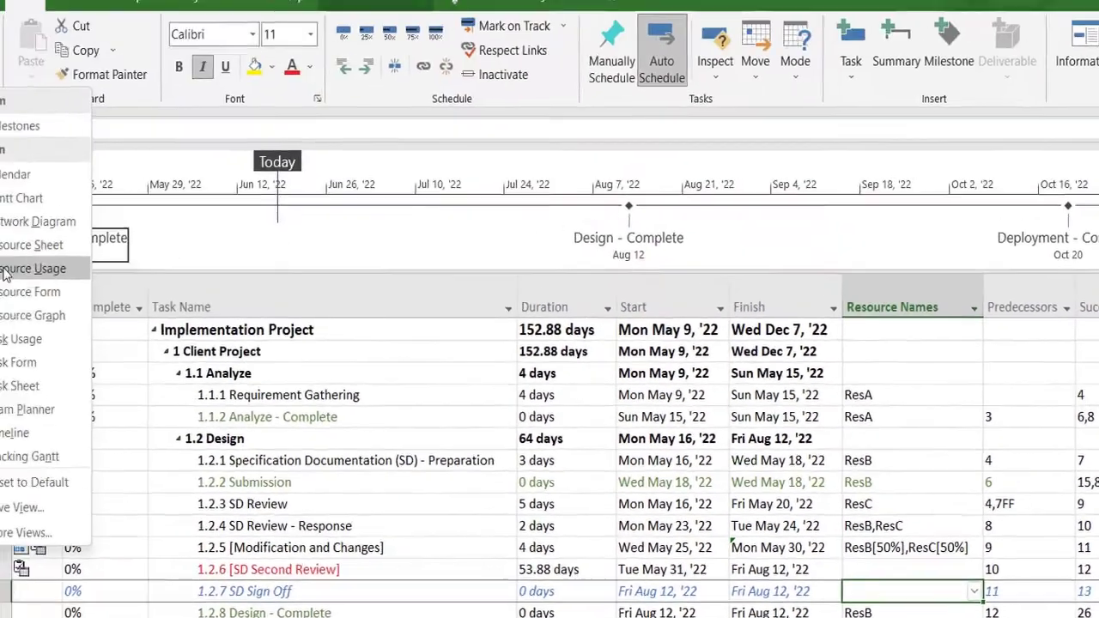
Switch from the Gantt Chart to the Resource Usage view
left_click(54, 306)
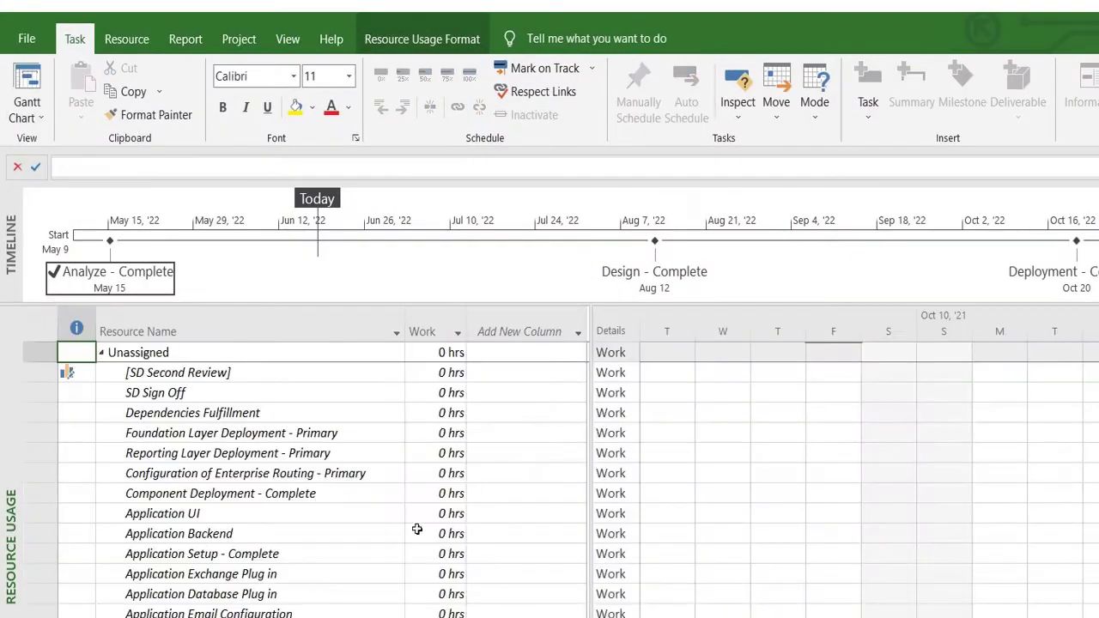
left_click(490, 553)
left_click(17, 81)
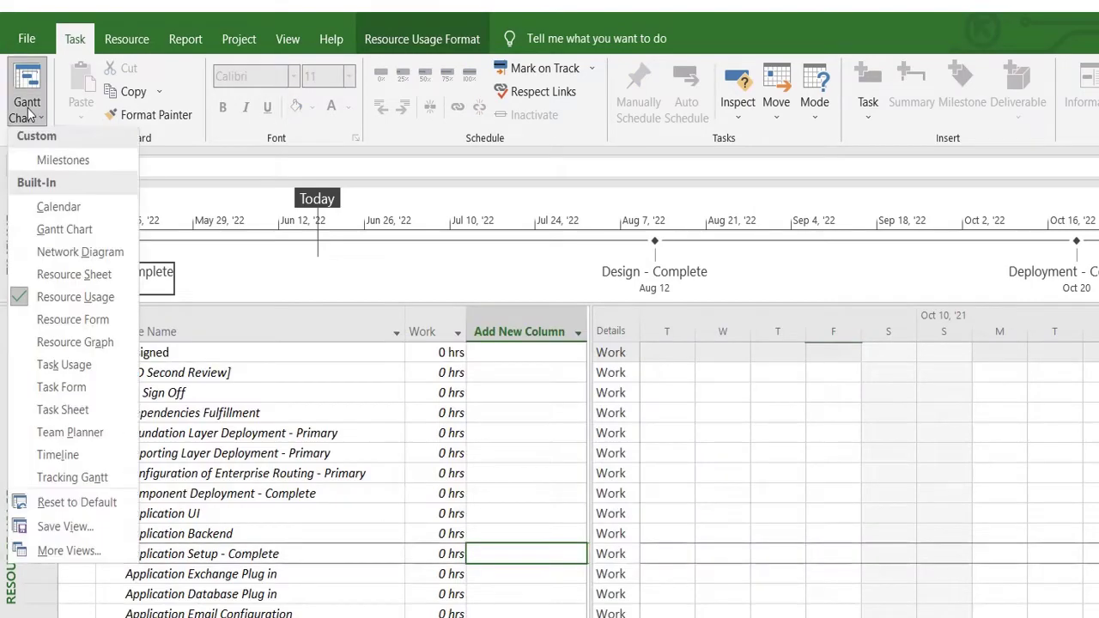
left_click(312, 521)
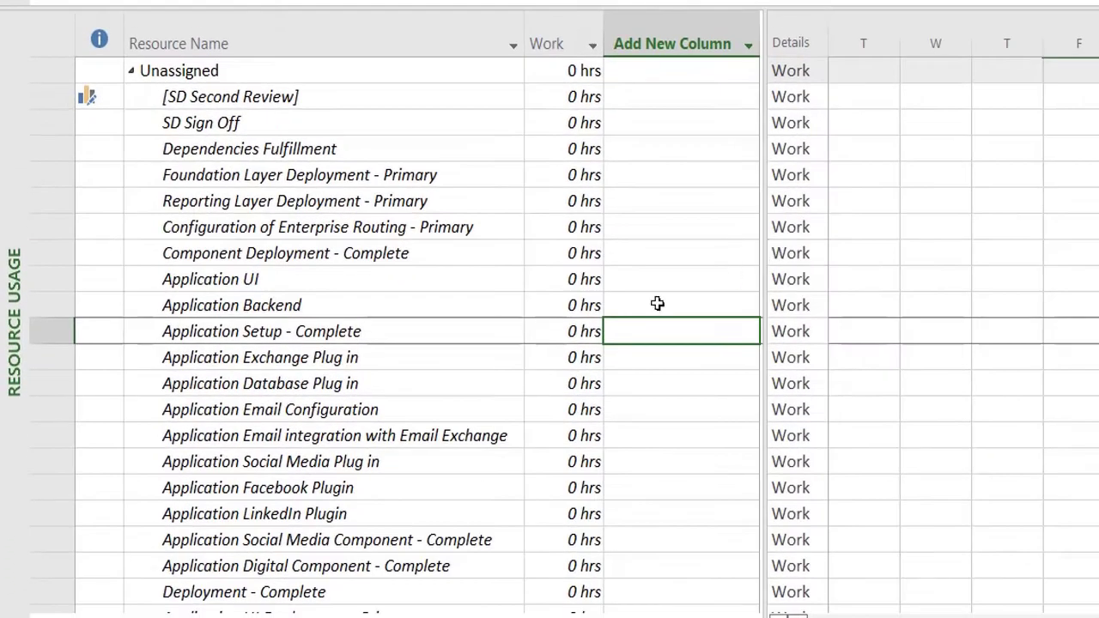
Collapse the Unassigned group in the resource usage list
left_click(381, 509)
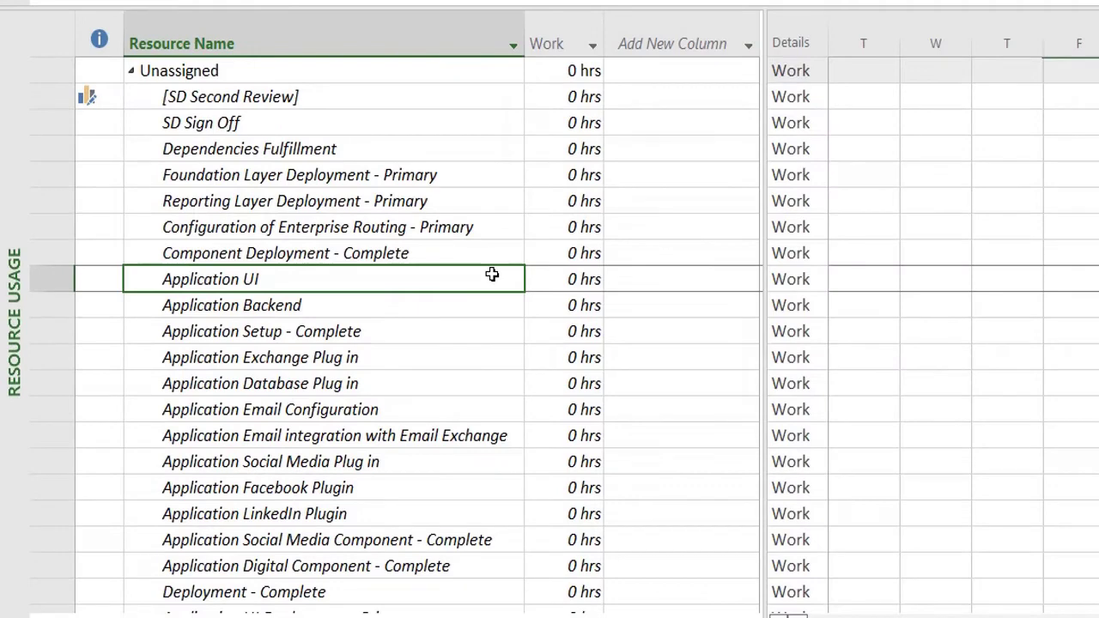
key("Up")
key("Up")
key("Up")
key("Up")
key("Up")
key("Up")
key("Up")
key("Up")
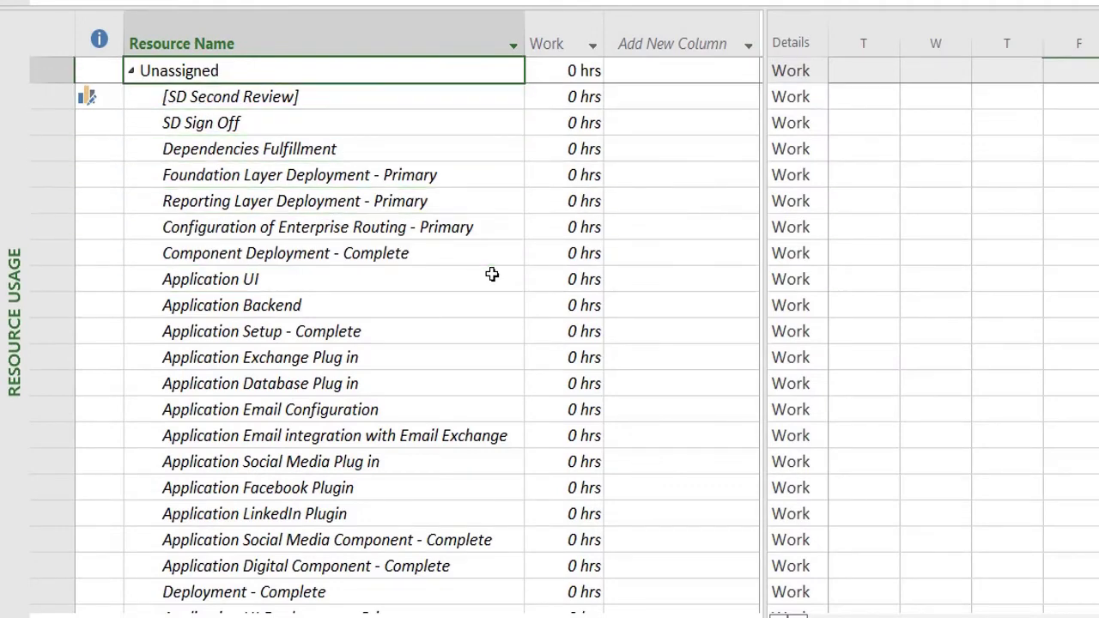
left_click(131, 70)
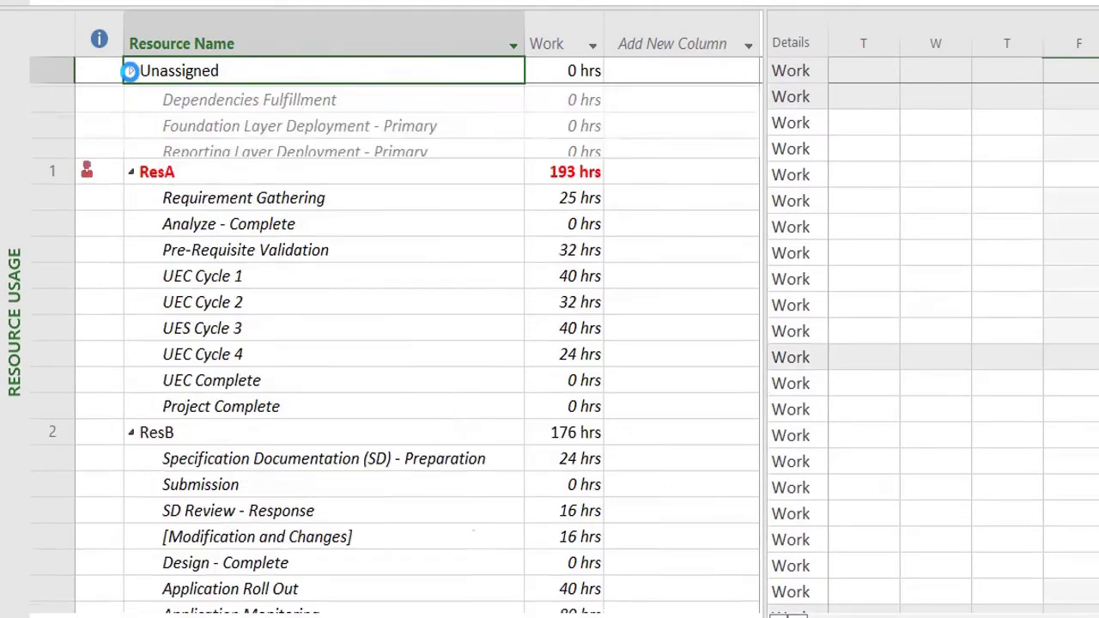
left_click(130, 70)
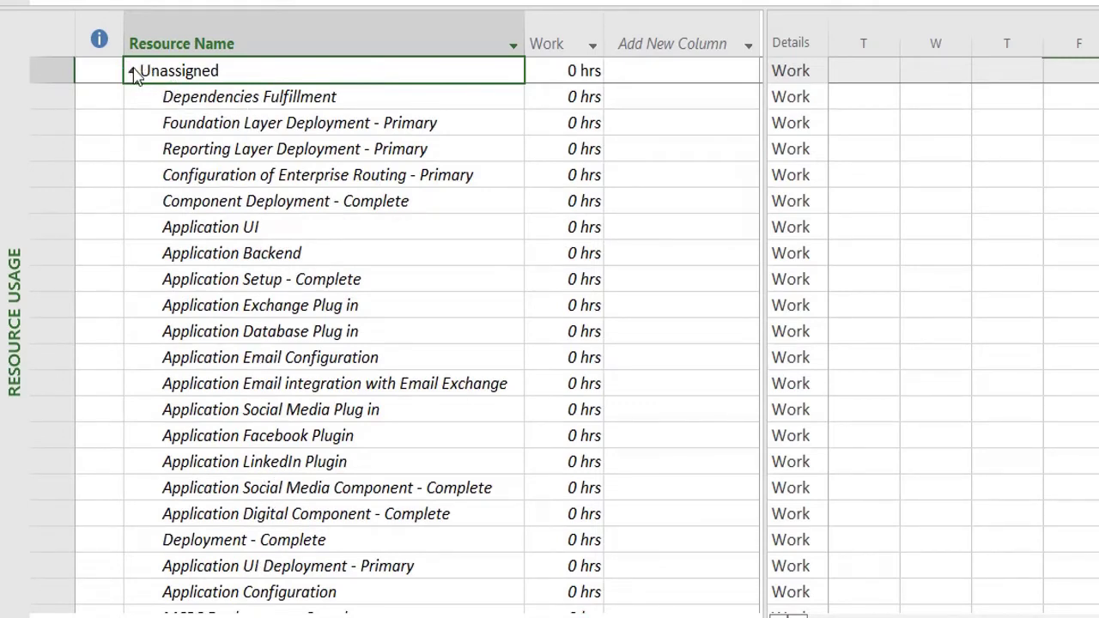
left_click(131, 70)
Examine the tasks assigned to ResA, along with the resource's total work and the hours on each task
left_click(243, 175)
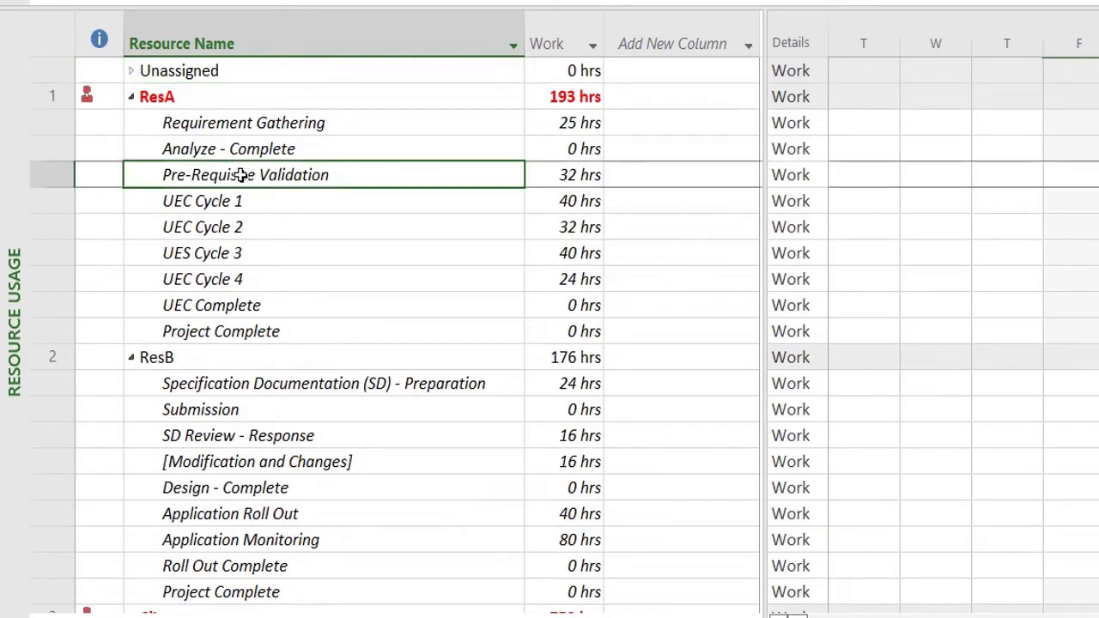
left_click(259, 123)
left_click(265, 175)
left_click(578, 97)
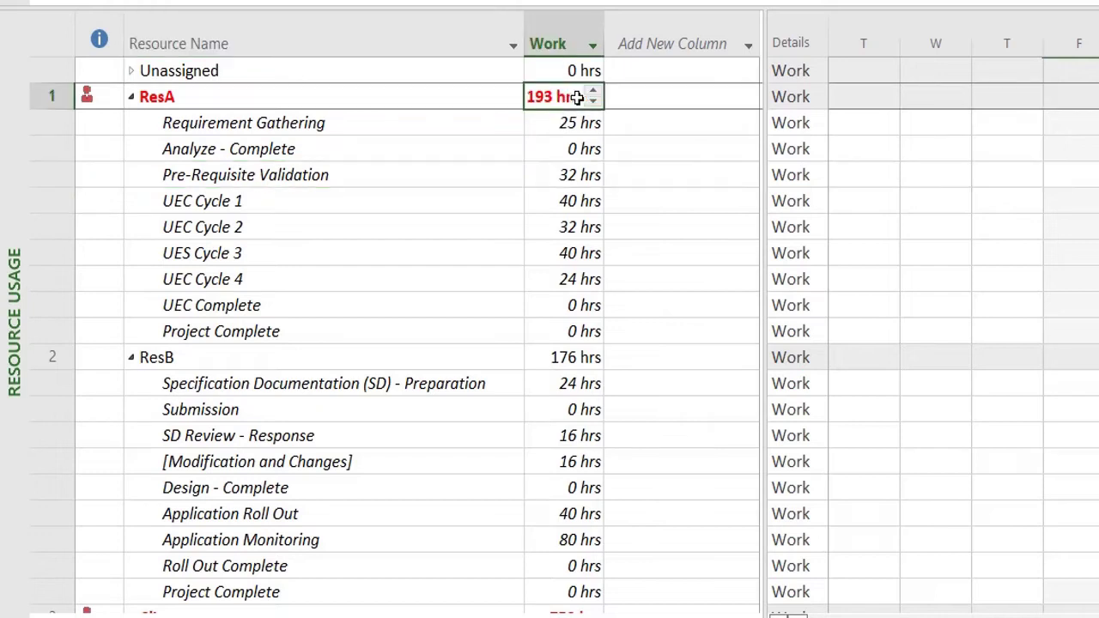
left_click(409, 214)
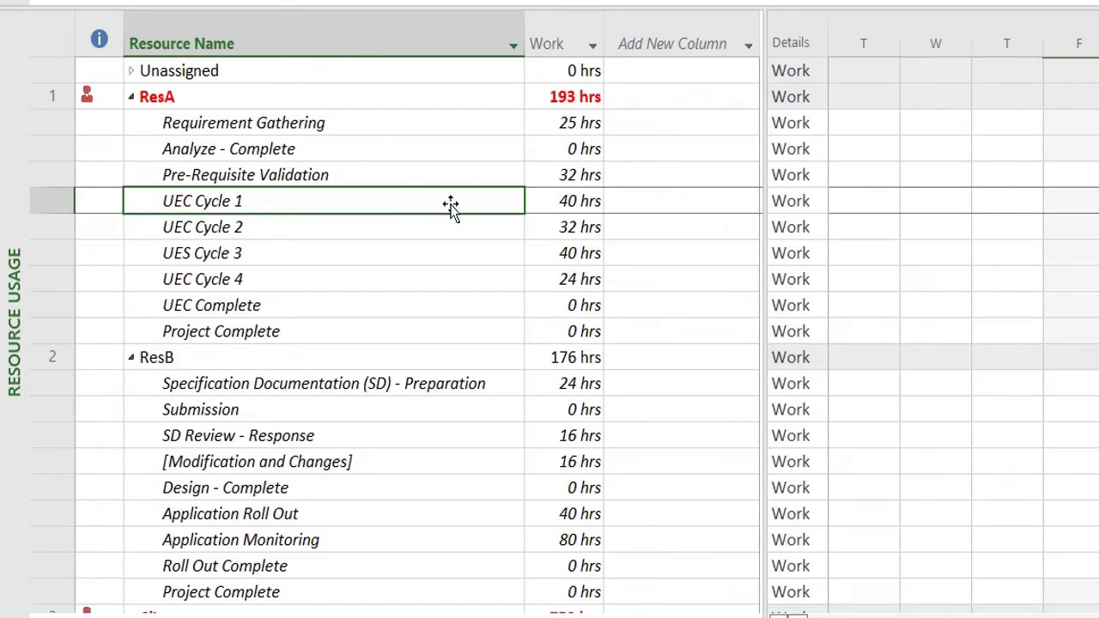
left_click(560, 207)
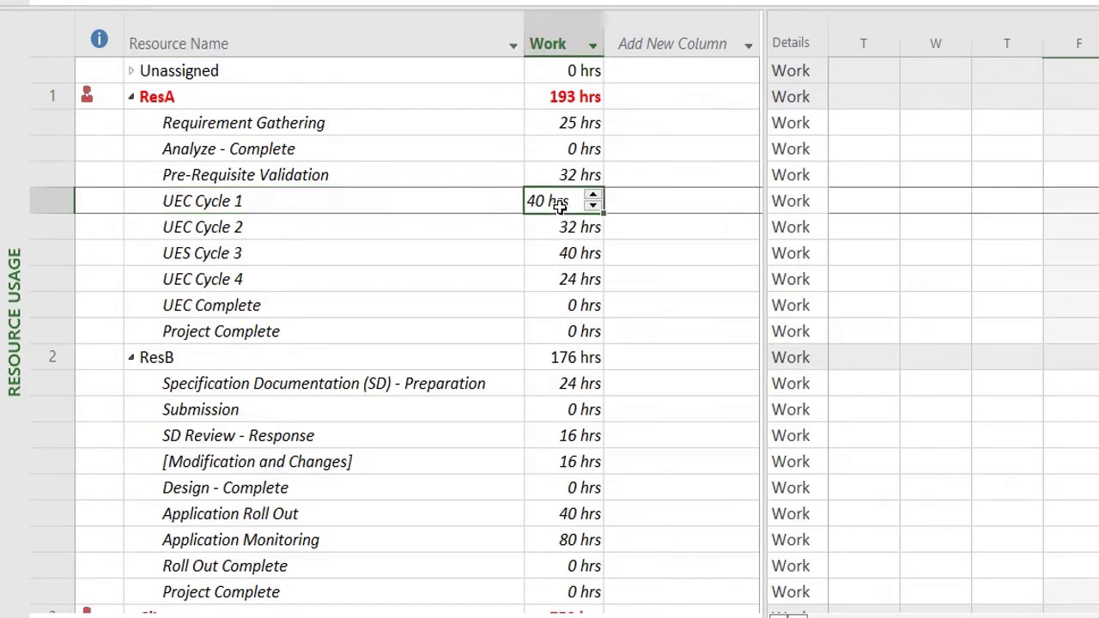
left_click(559, 305)
left_click(570, 186)
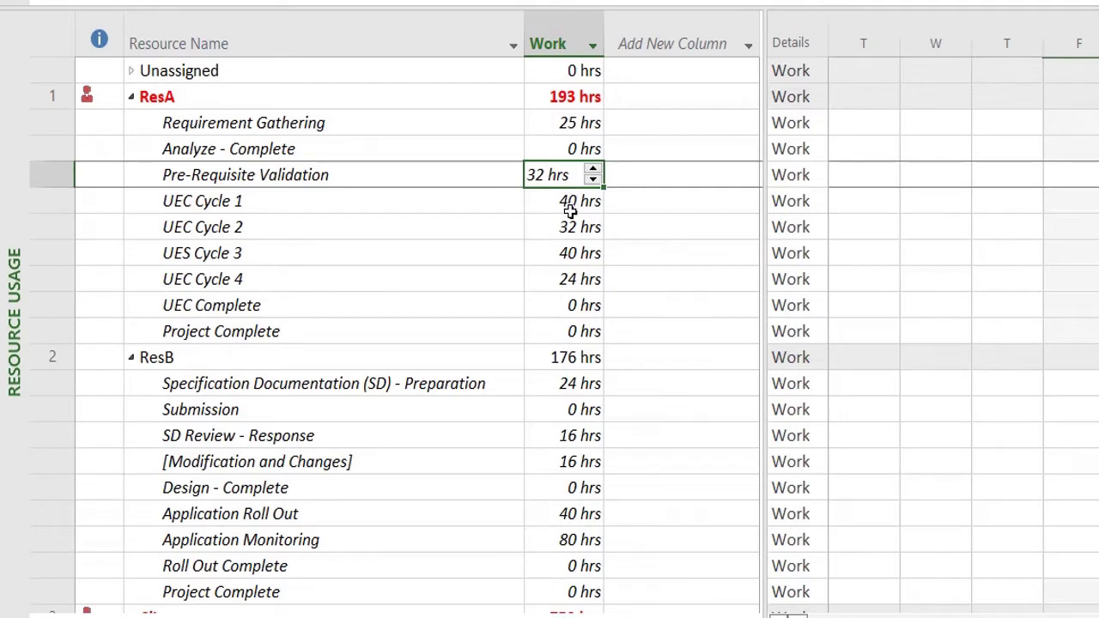
left_click(570, 211)
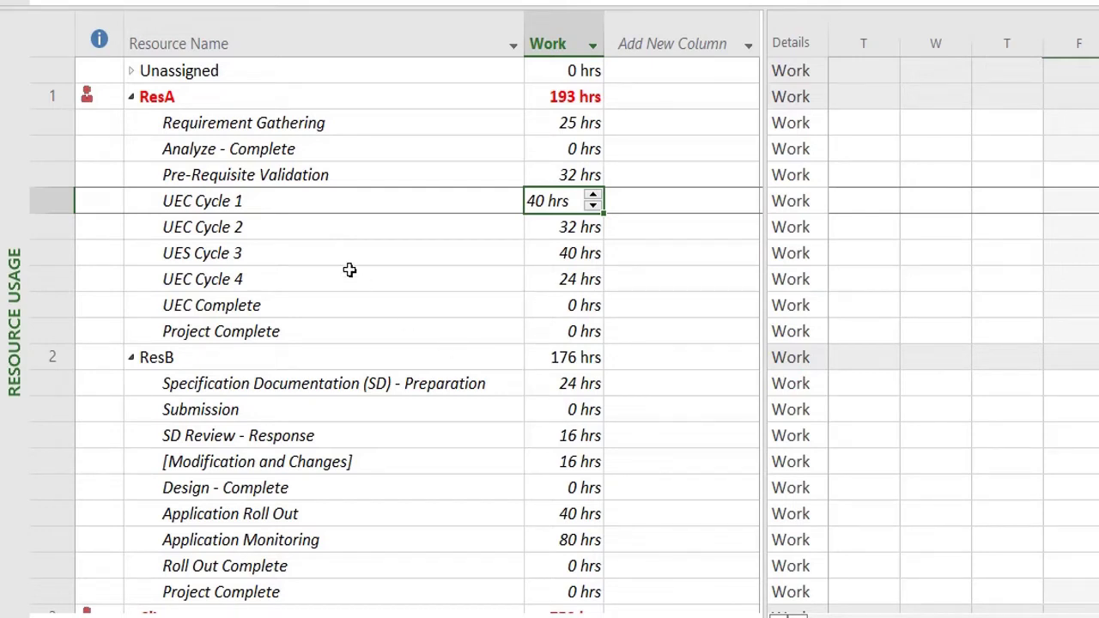
Review the tasks assigned to ResB and the work hours of each one
left_click(375, 352)
key("Down")
key("Down")
key("Down")
key("Down")
key("Down")
key("Down")
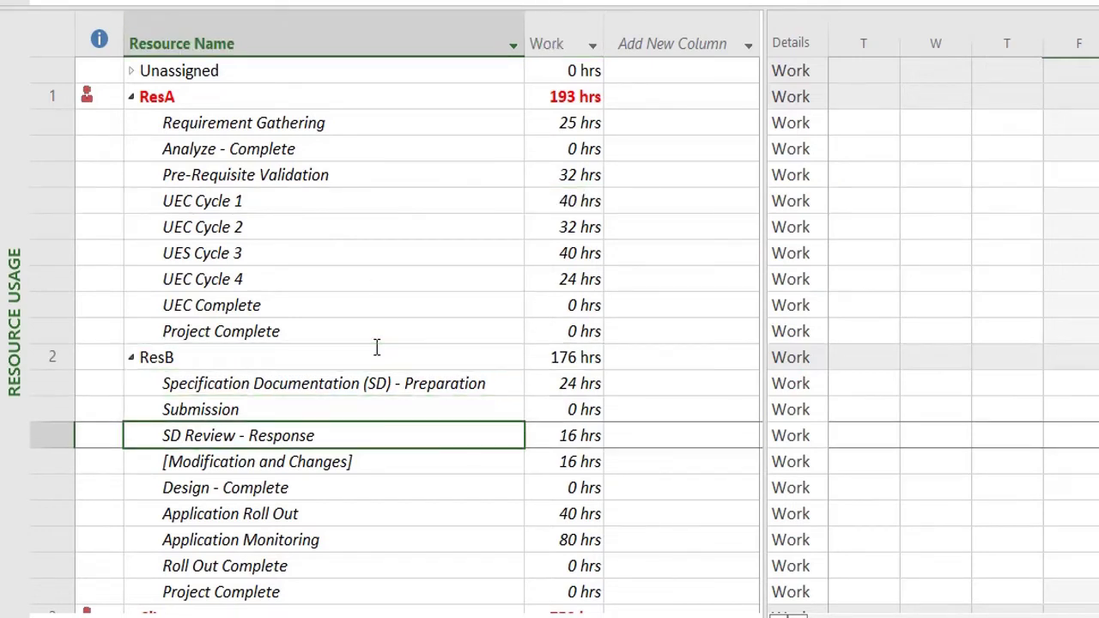
key("Down")
key("Down")
key("Down")
Look through the Dependency tasks assigned to the Client resource and their work hours
key("Down")
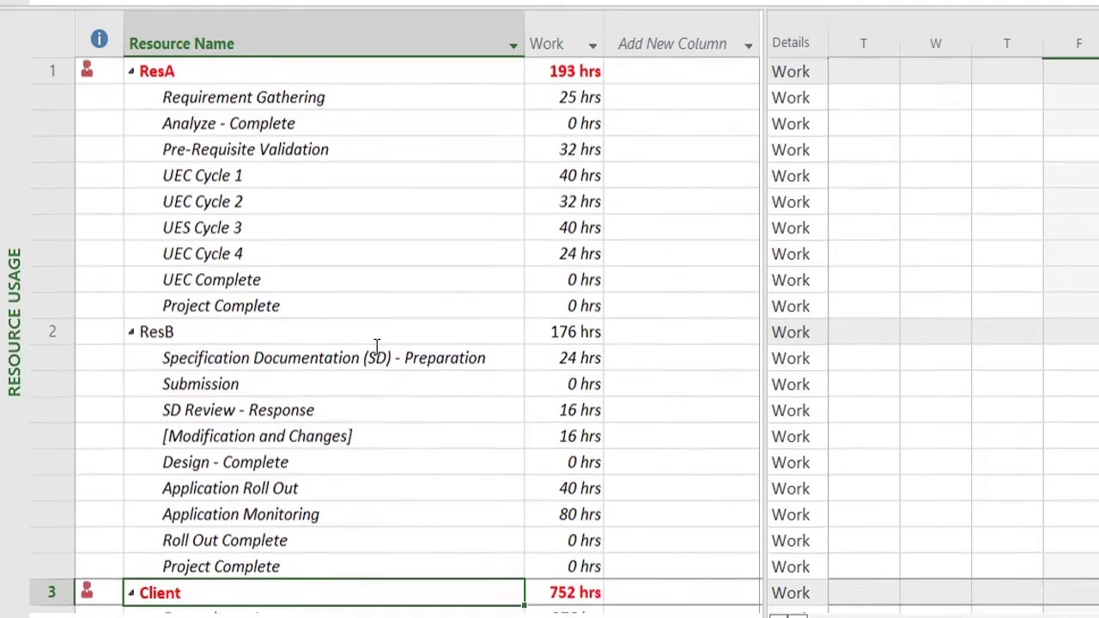
key("Down")
key("Down")
key("Down")
key("Down")
key("Down")
key("Down")
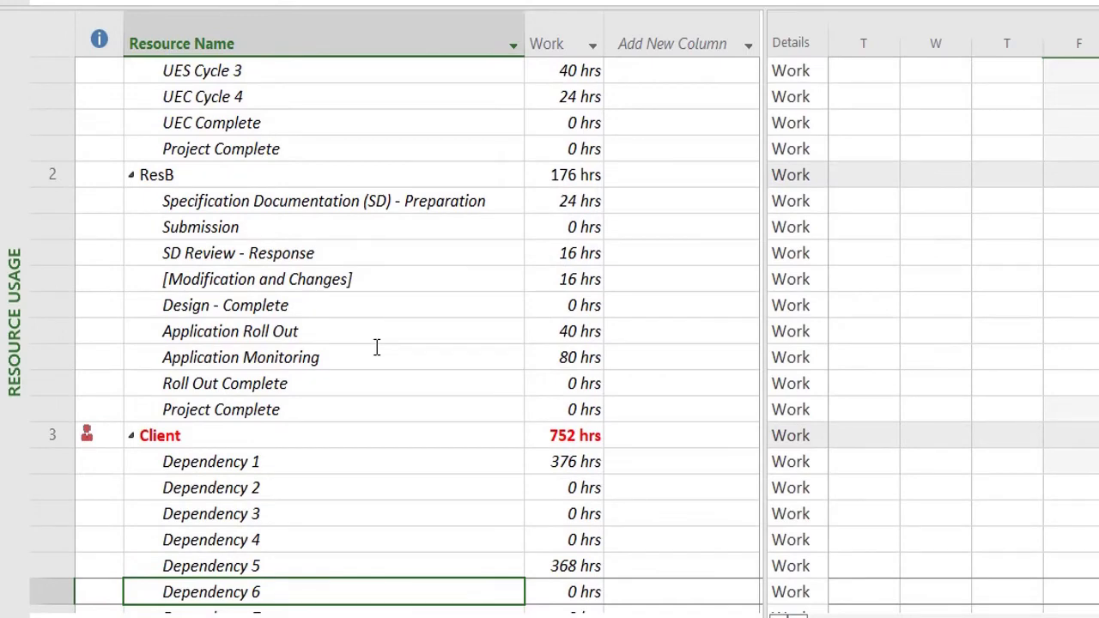
key("Down")
key("Down")
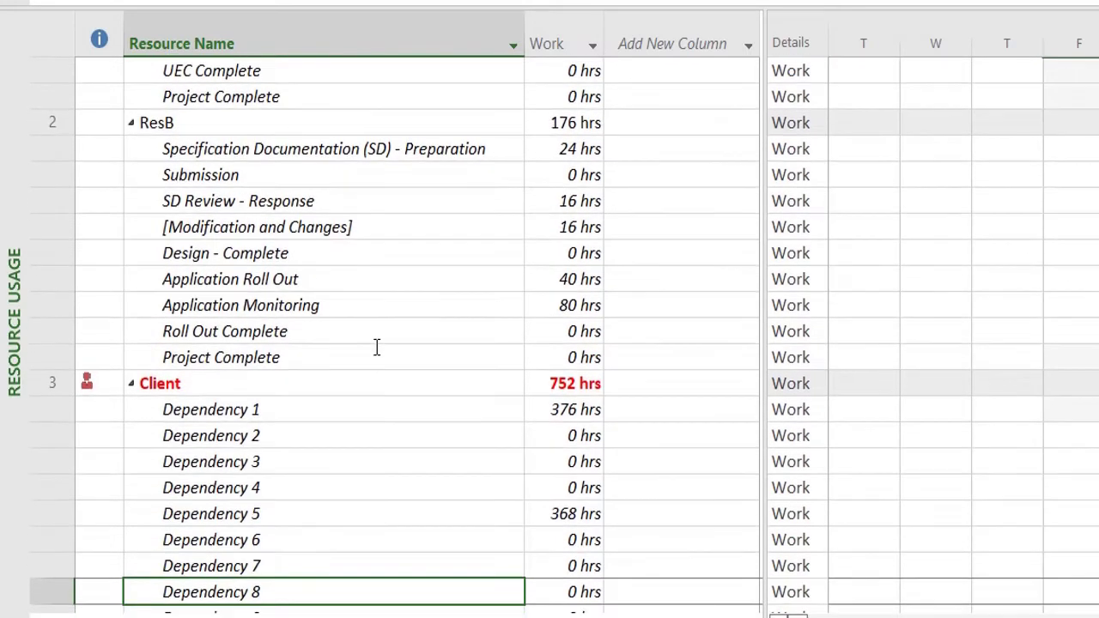
key("Down")
key("Down")
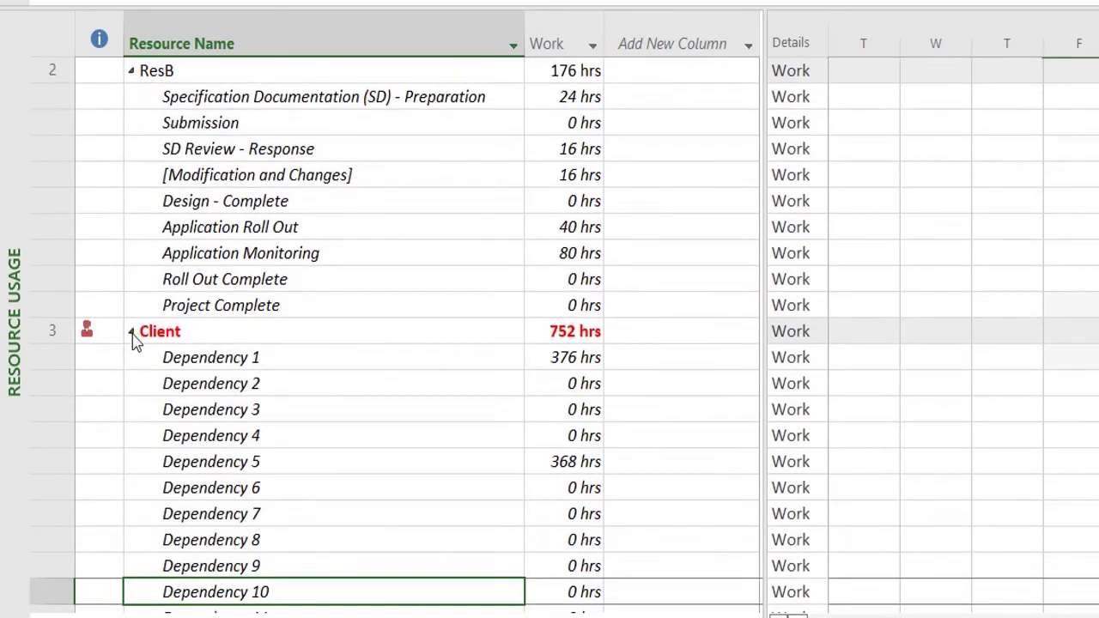
Collapse the task lists of the Client, ResC and ResB resources in the resource usage list
left_click(134, 340)
left_click(133, 335)
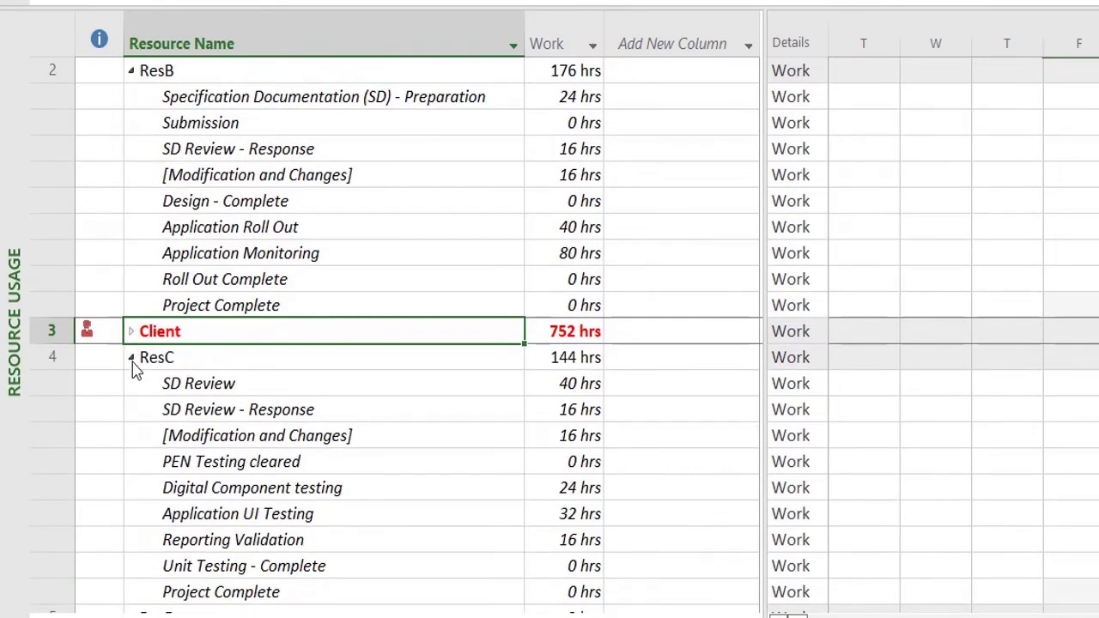
left_click(133, 359)
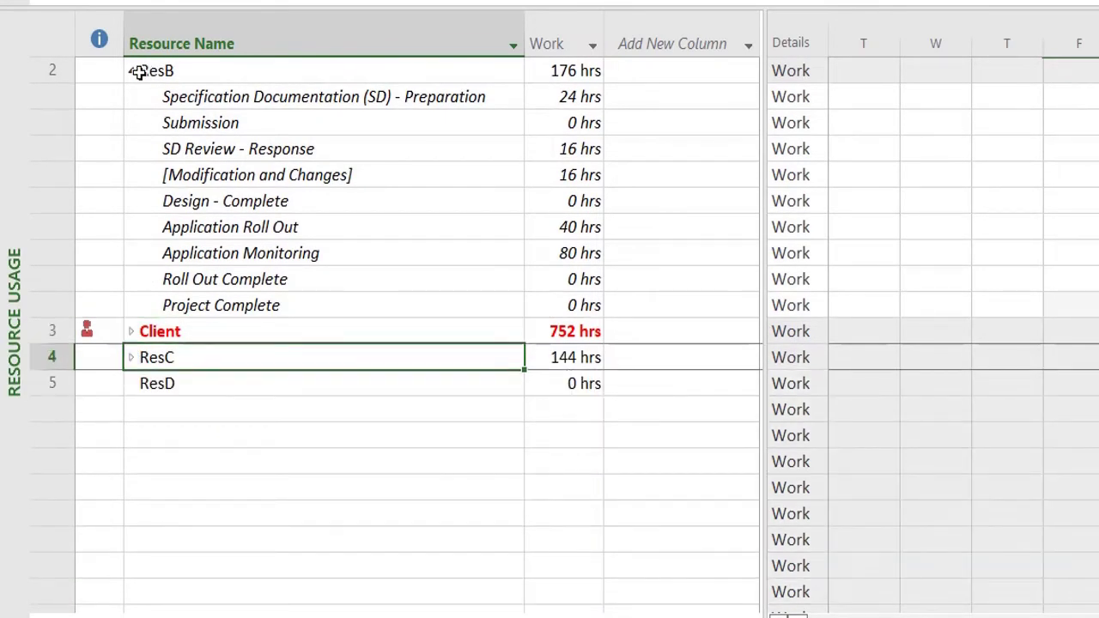
left_click(133, 73)
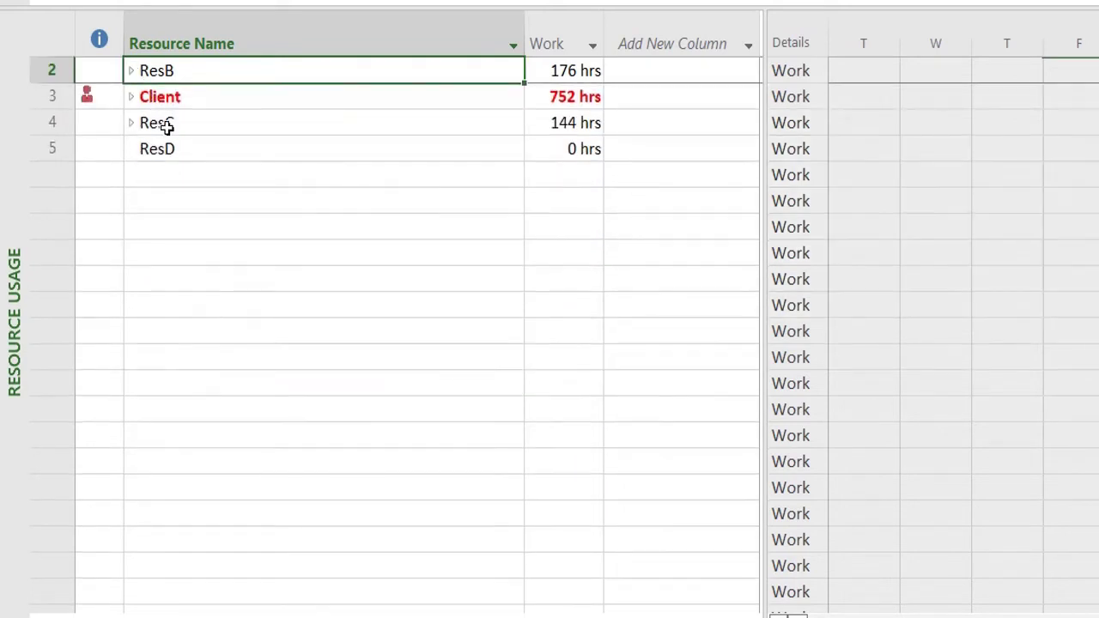
Return to the Gantt Chart view and select the SD Review - Response task row
left_click(193, 137)
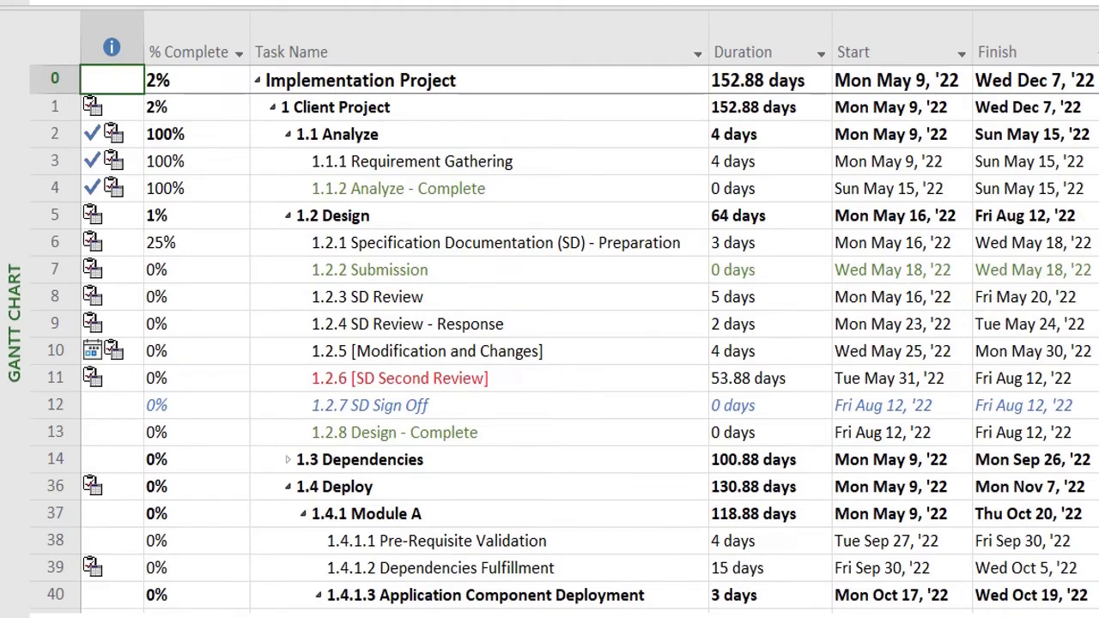
left_click(55, 324)
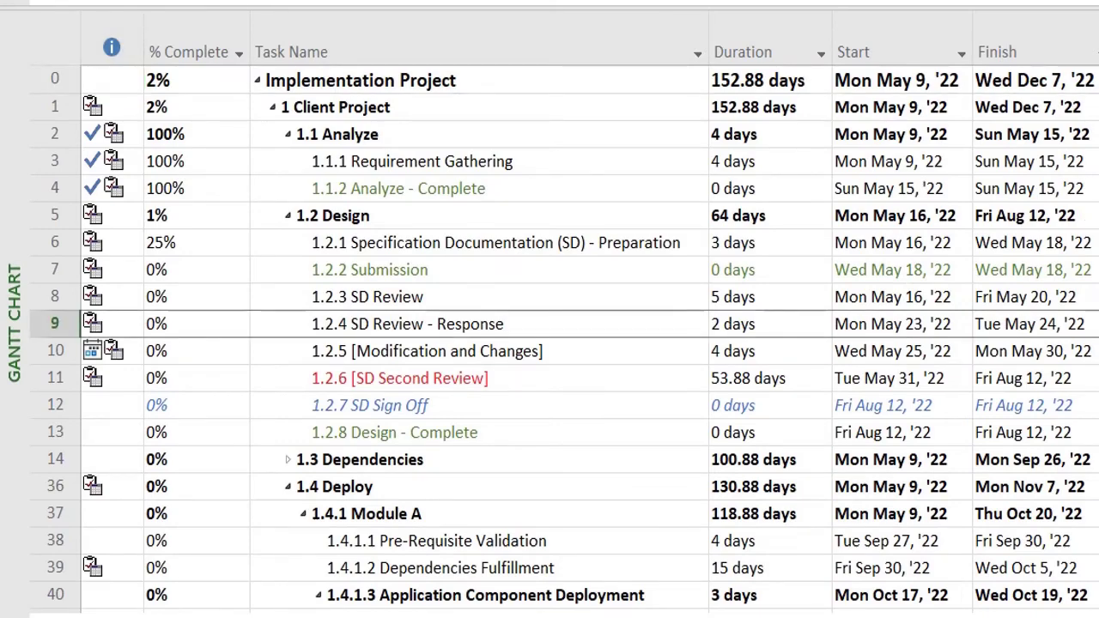